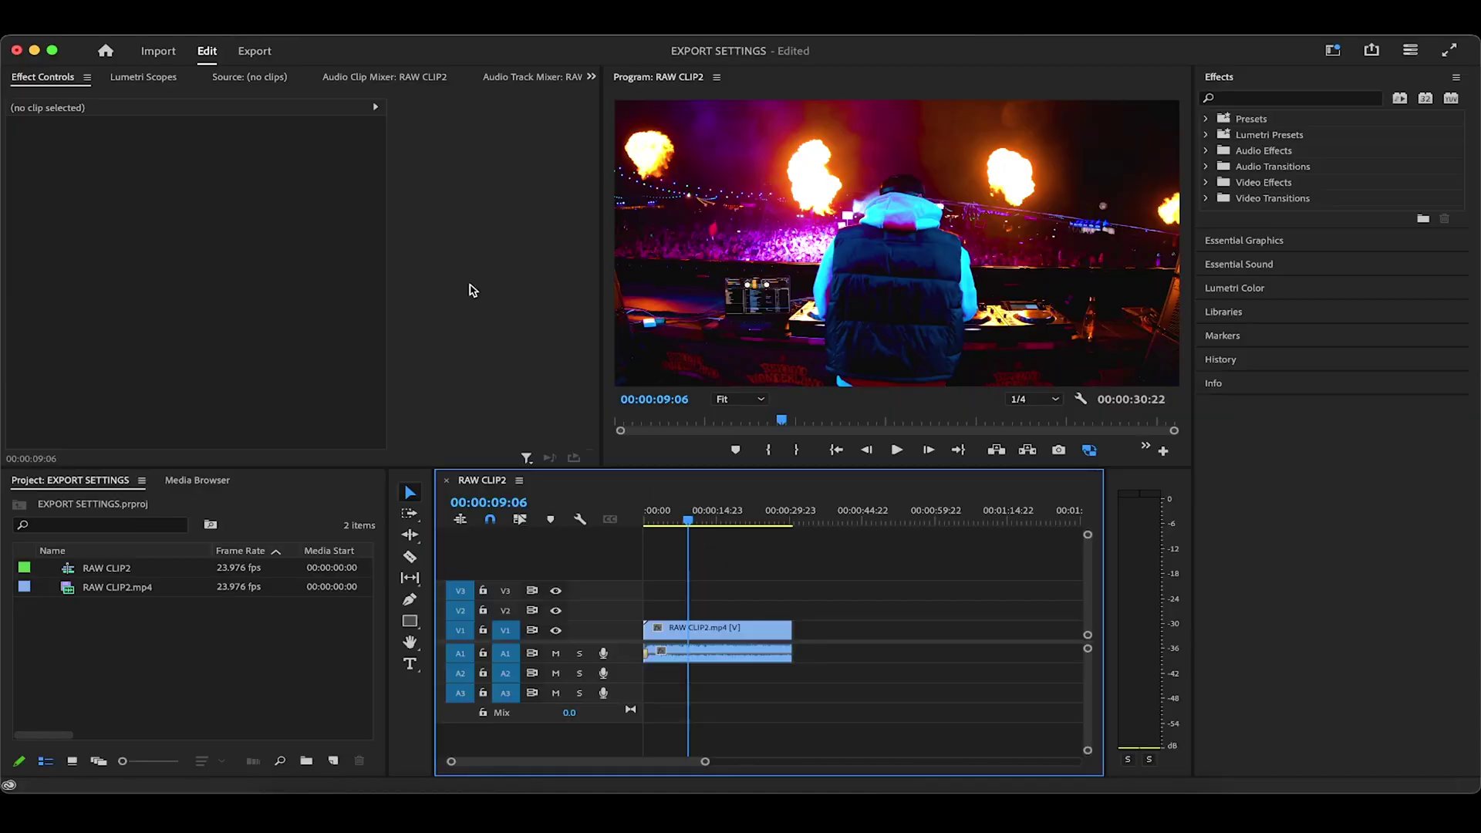
In the export settings, rename the output file to 'RAW CLIP1 (Name of song).mp4', leaving the preset on Custom
{"action": "left_click", "coordinate": [262, 56]}
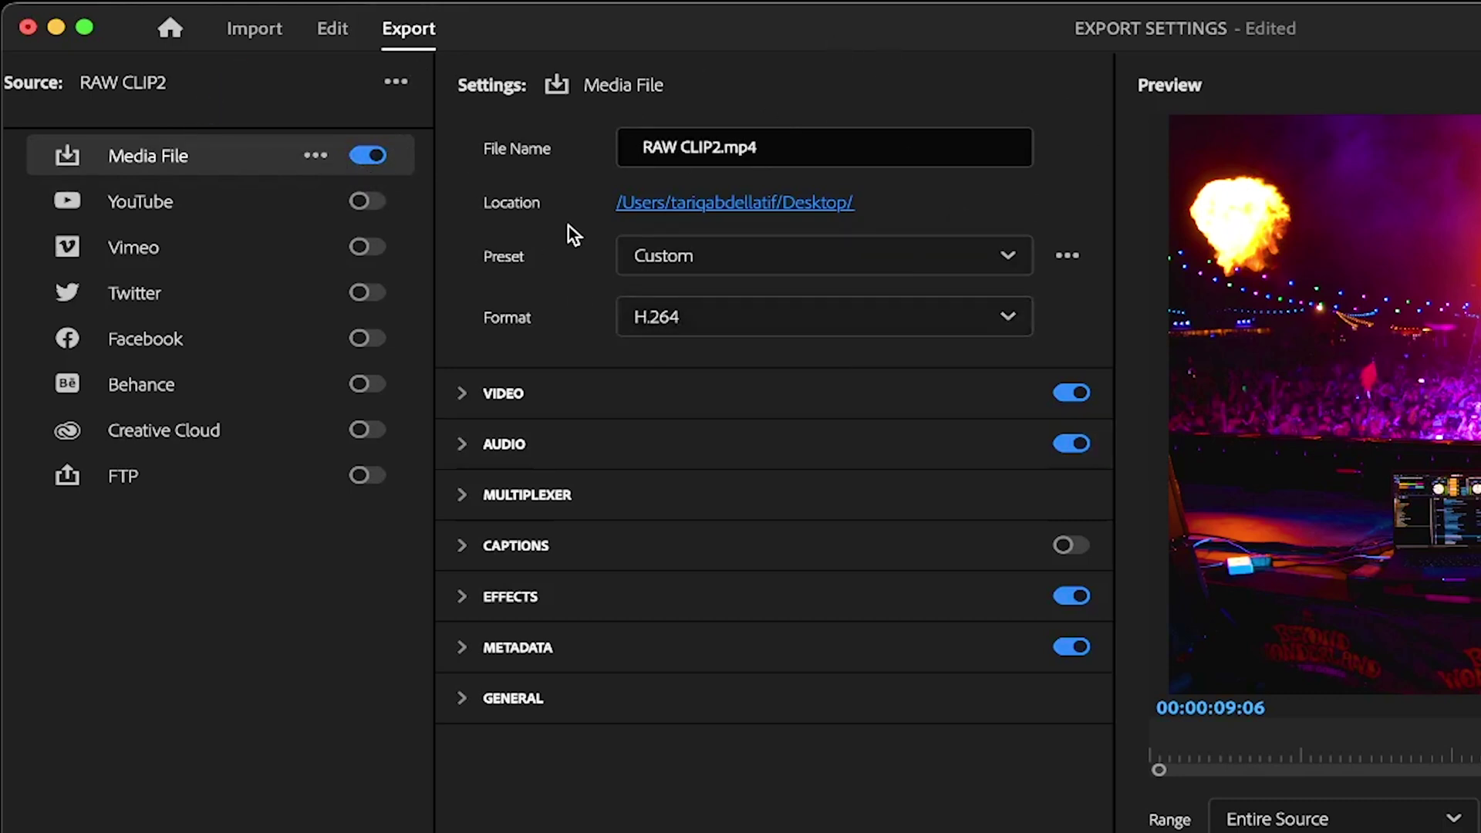
{"action": "left_click_drag", "start_coordinate": [723, 148], "coordinate": [630, 147]}
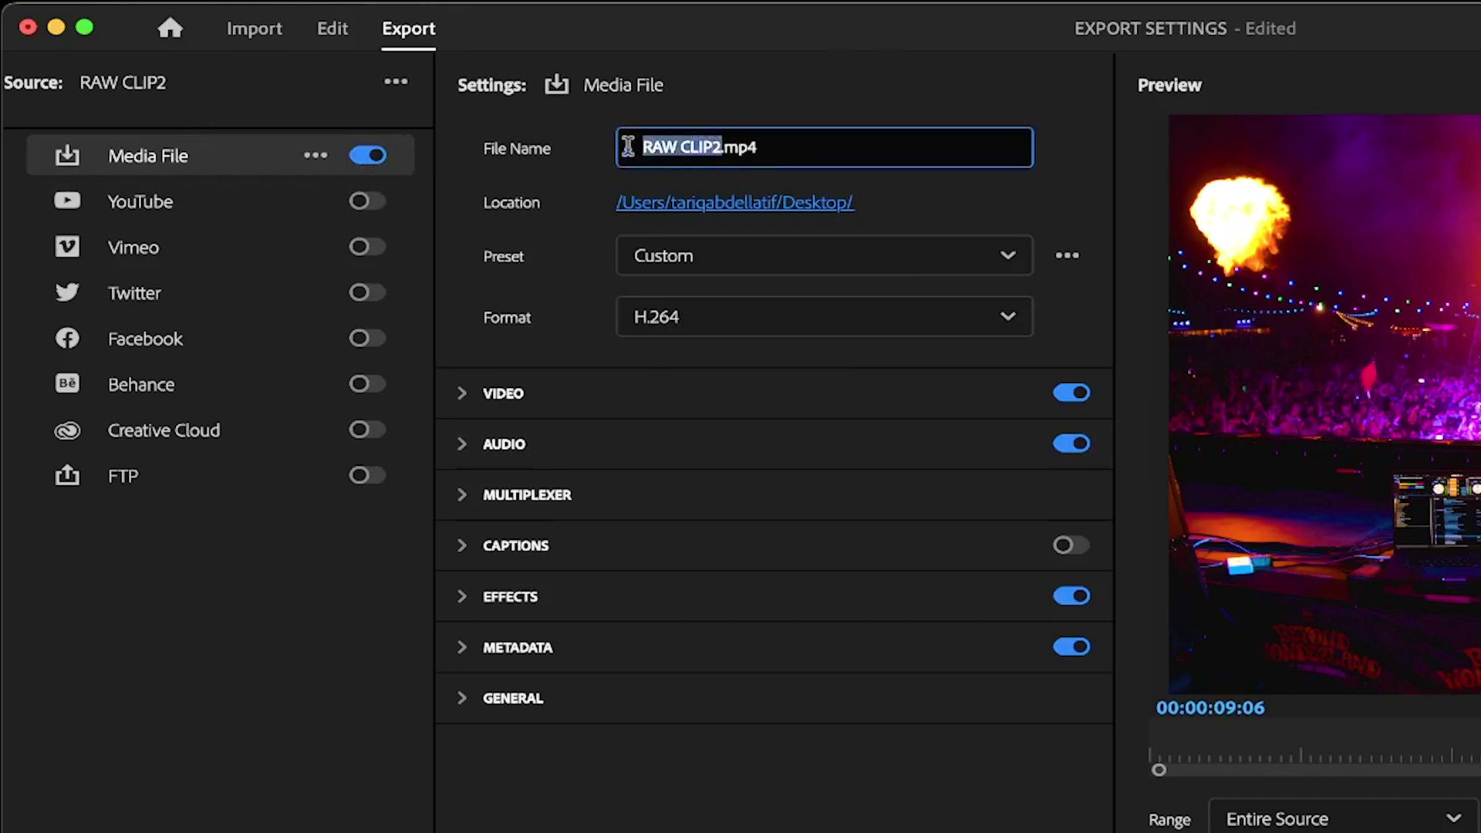
{"action": "type", "text": "RAW CLIP"}
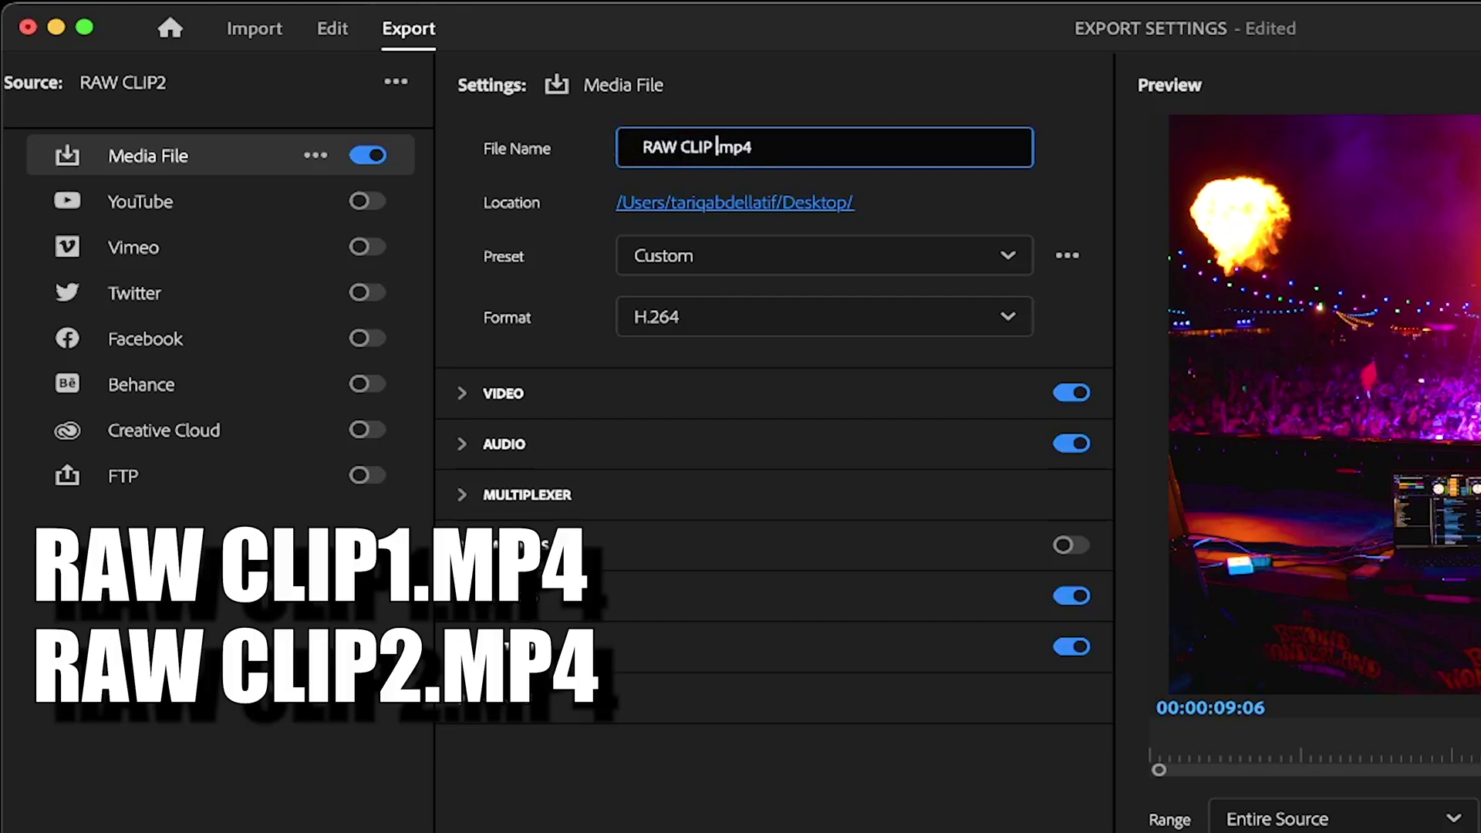
{"action": "type", "text": "1 (Name of song"}
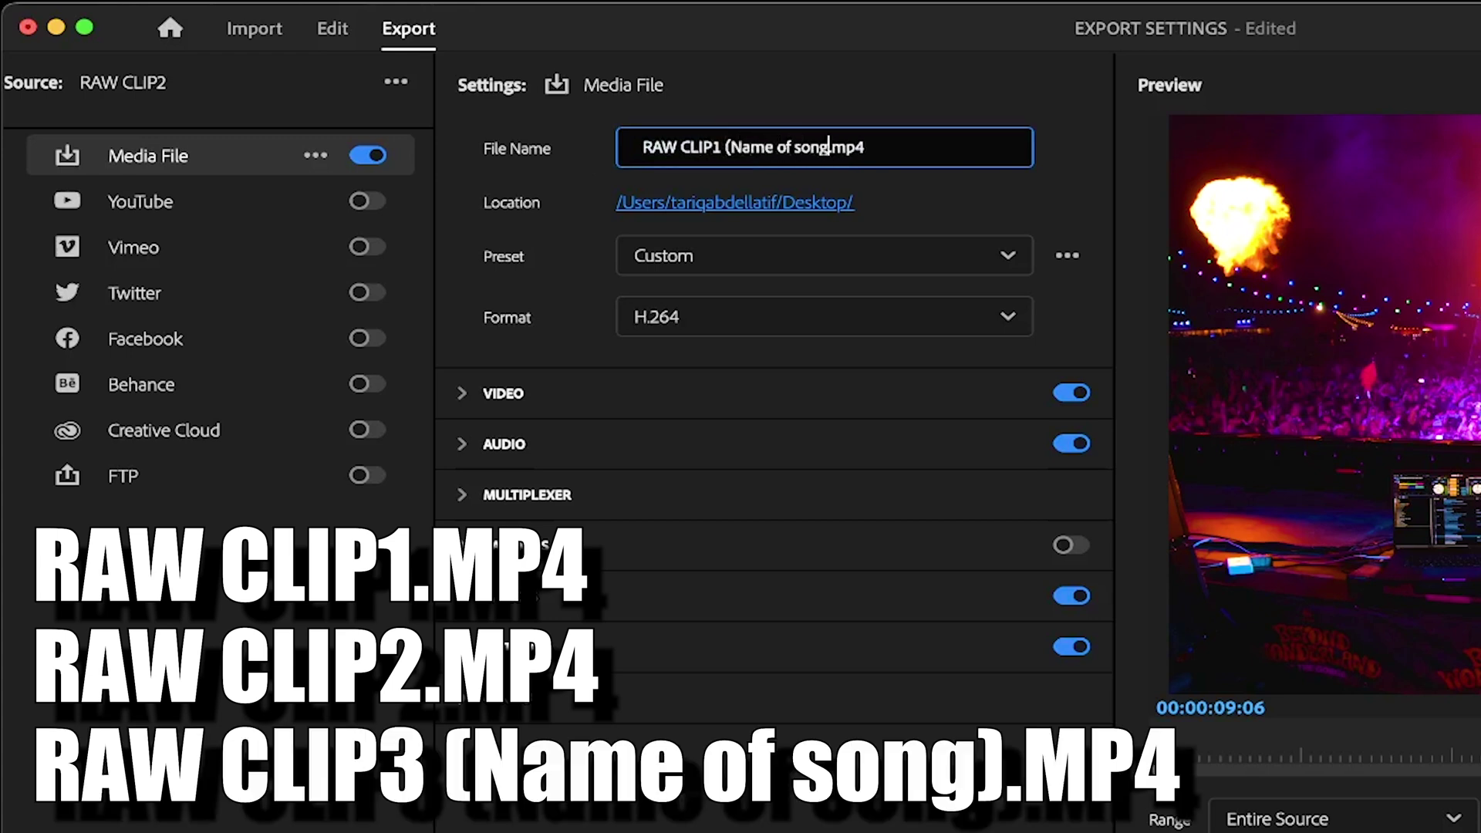
{"action": "type", "text": ")"}
{"action": "left_click", "coordinate": [581, 154]}
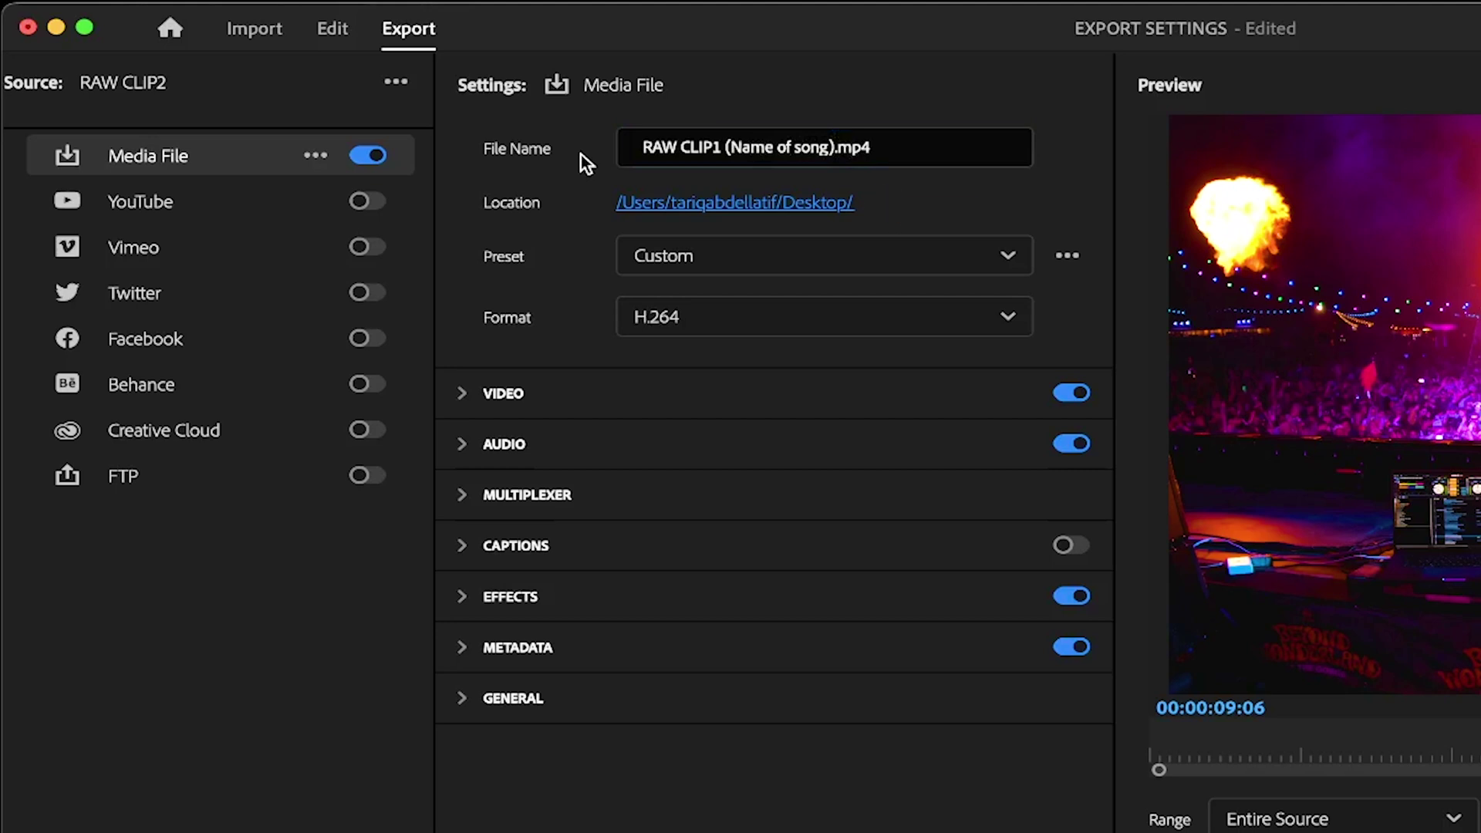
{"action": "left_click", "coordinate": [735, 270]}
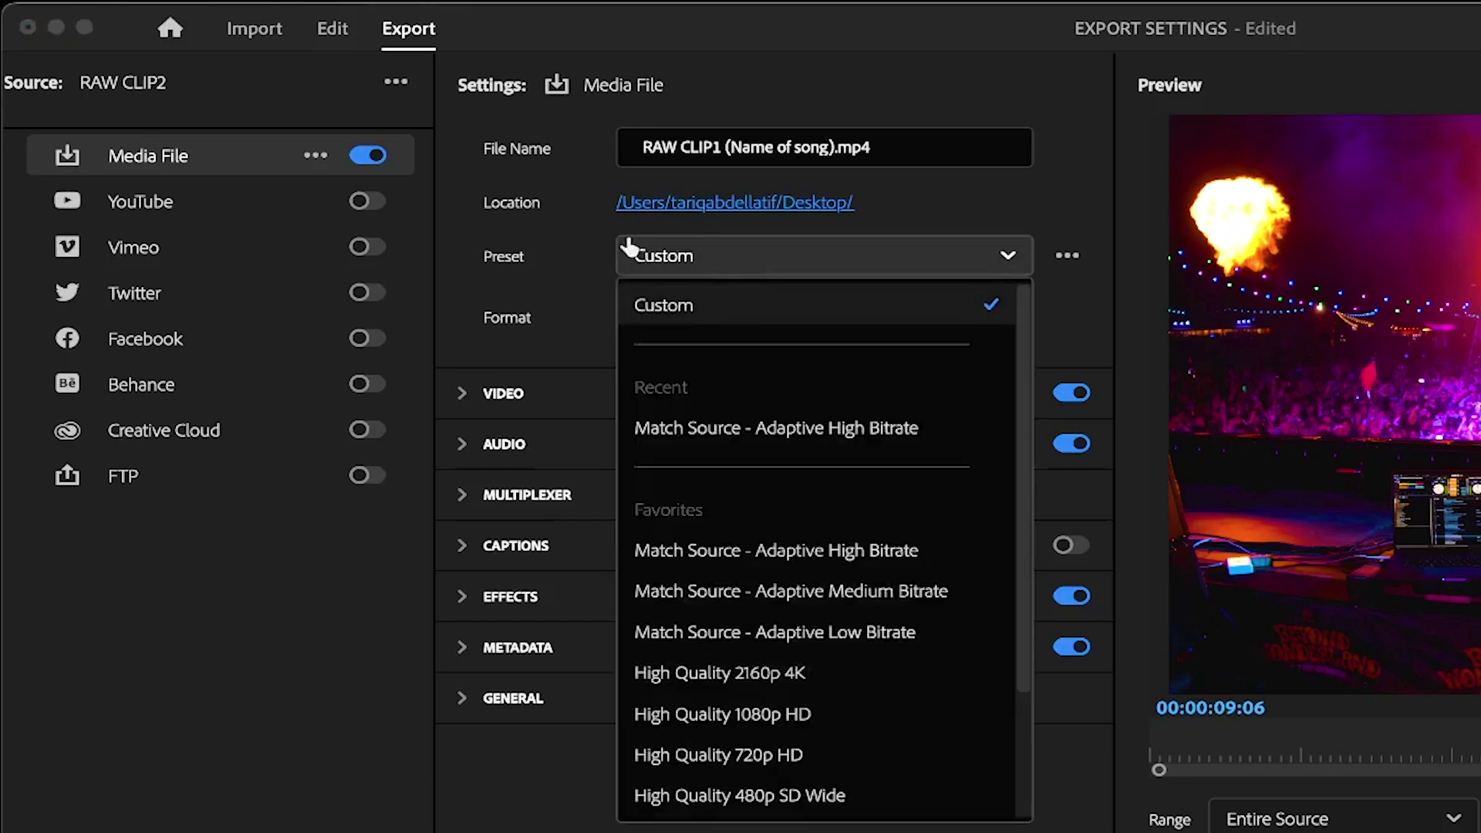
{"action": "left_click", "coordinate": [580, 246]}
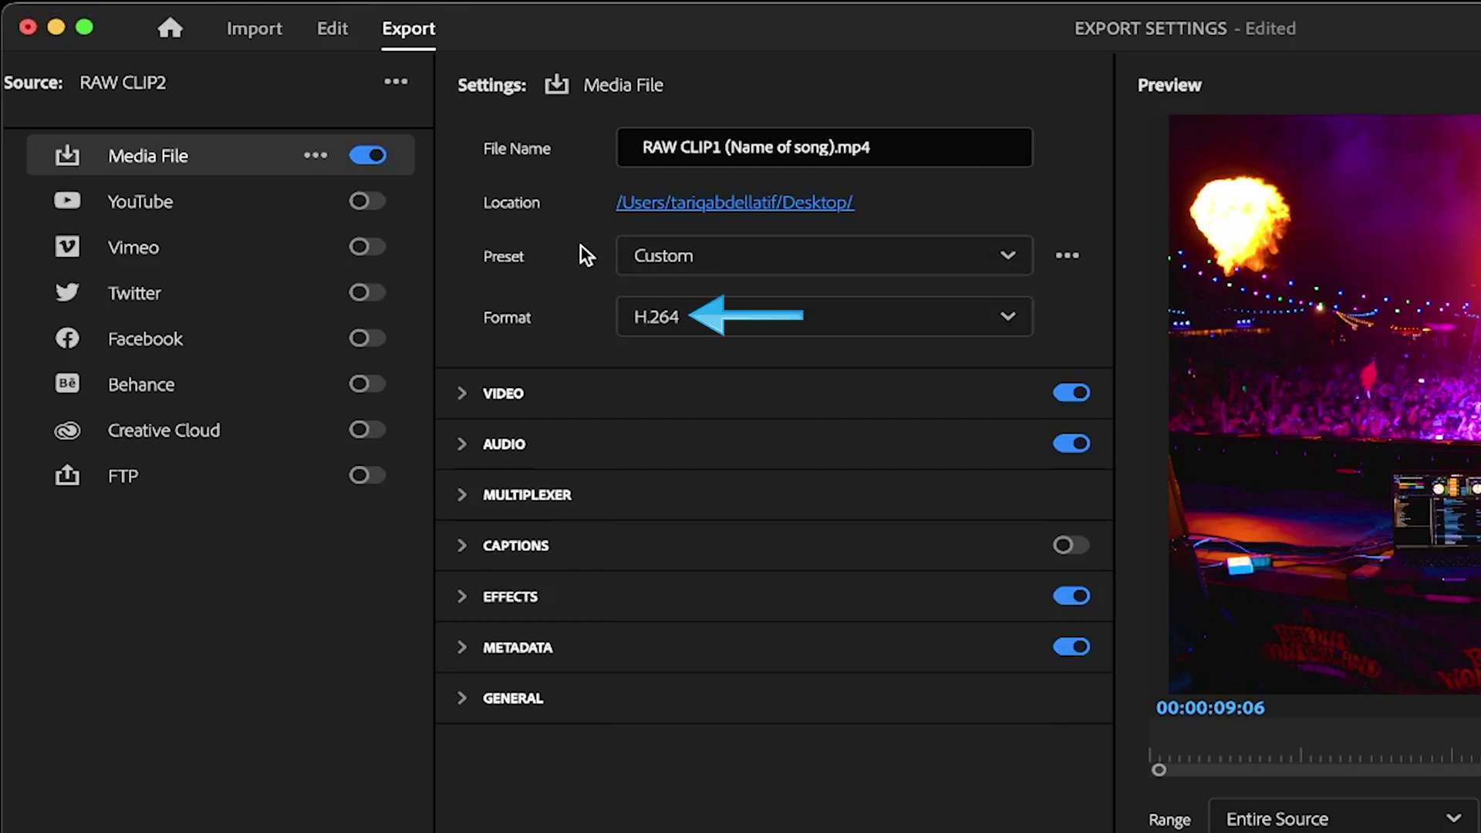
Set the video settings to Match Source and reveal the Maximum Depth and Maximum Render Quality options
{"action": "left_click", "coordinate": [609, 407]}
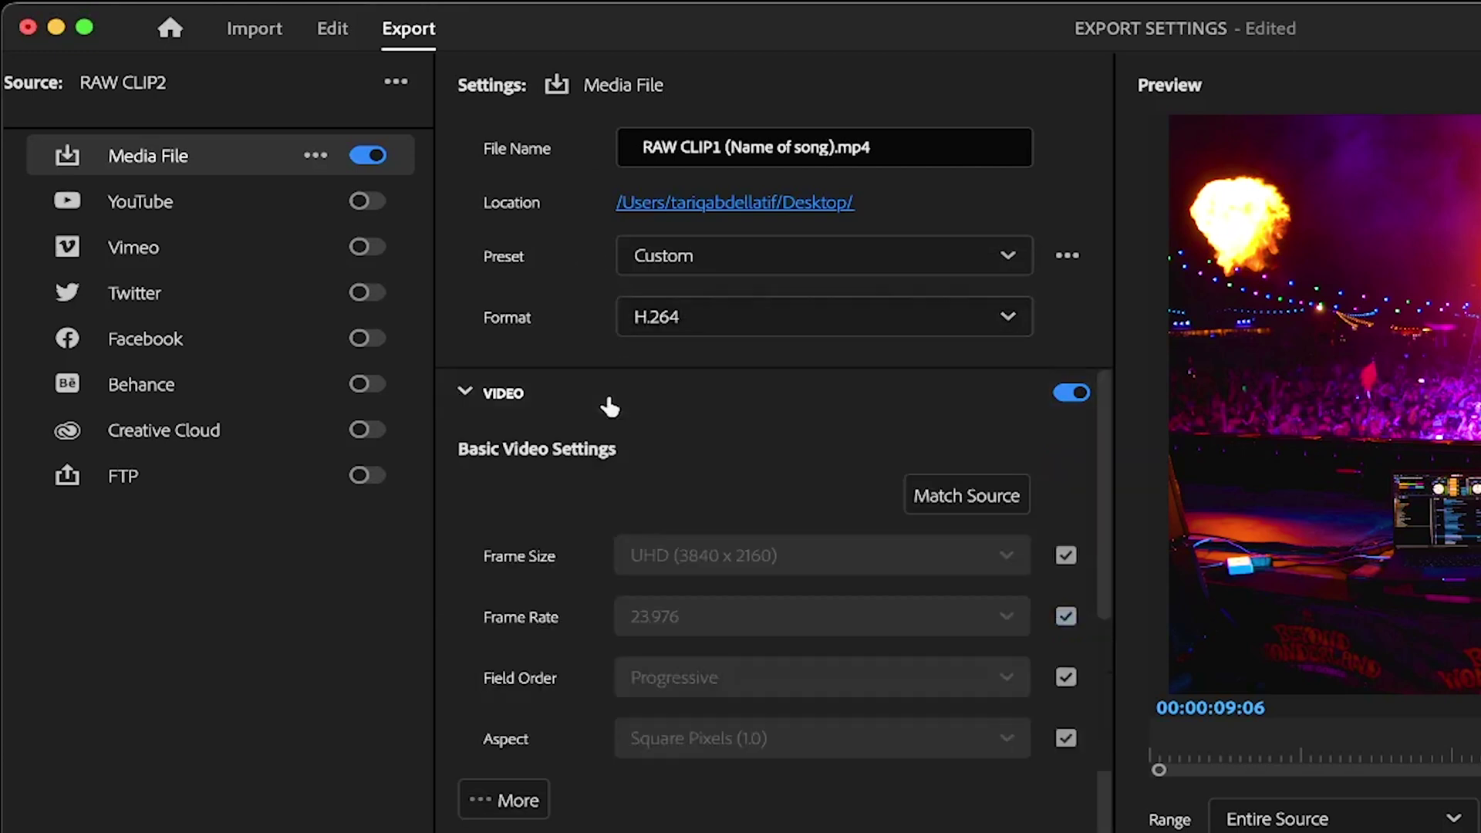
{"action": "left_click", "coordinate": [954, 500]}
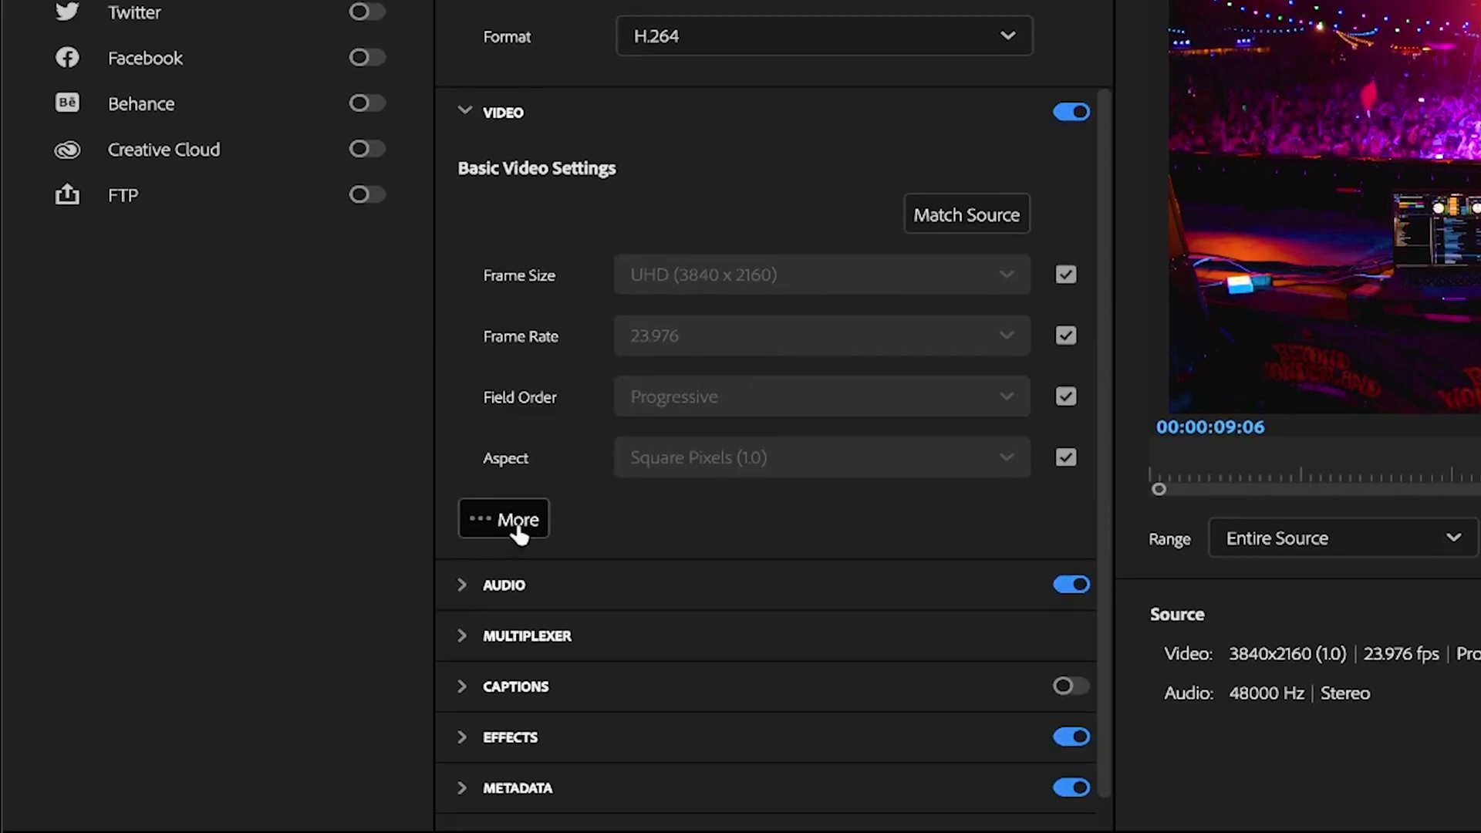
{"action": "left_click", "coordinate": [515, 544]}
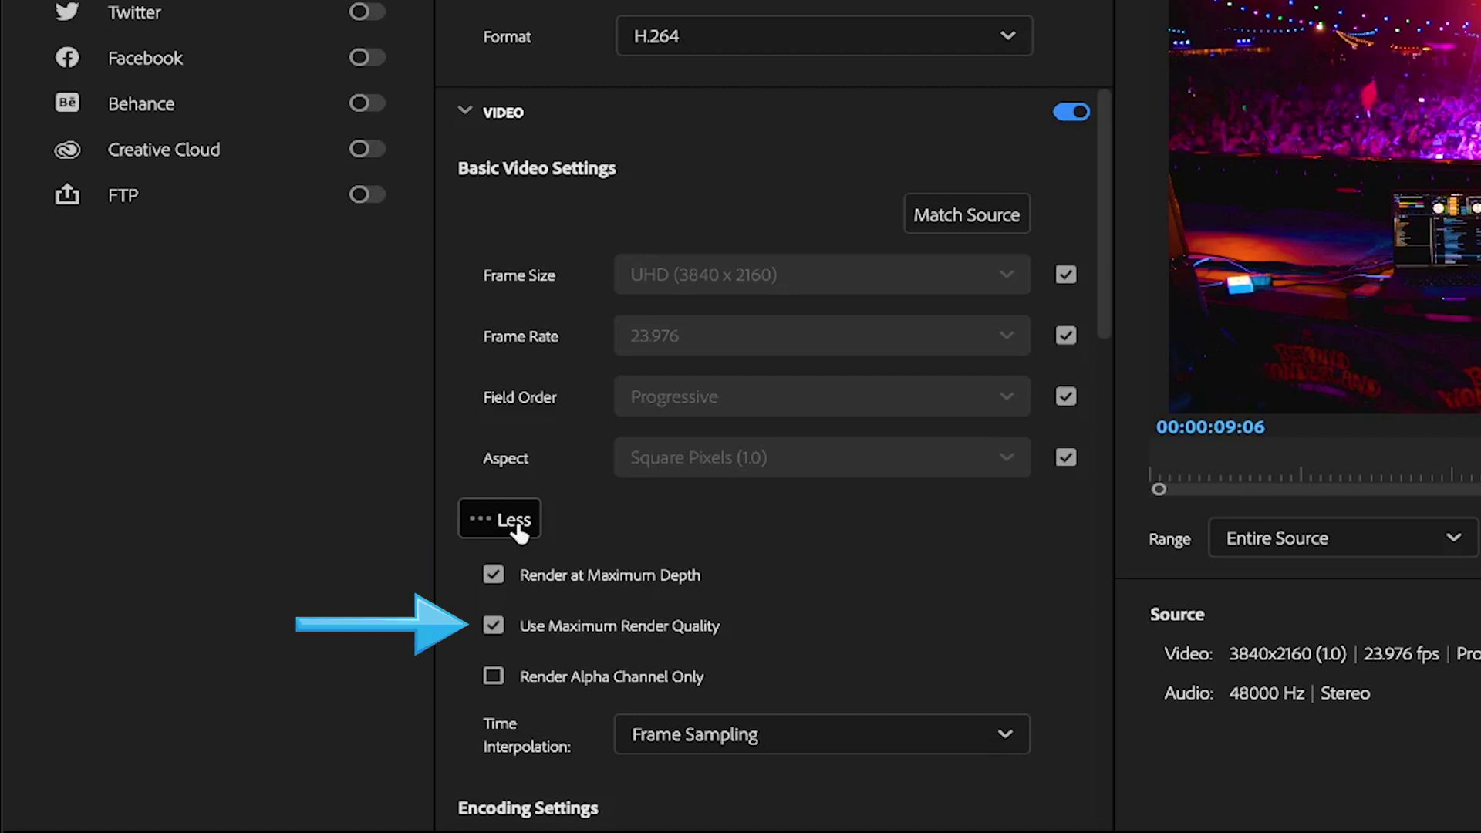
{"action": "scroll", "coordinate": [519, 532], "scroll_direction": "down", "scroll_amount": 5}
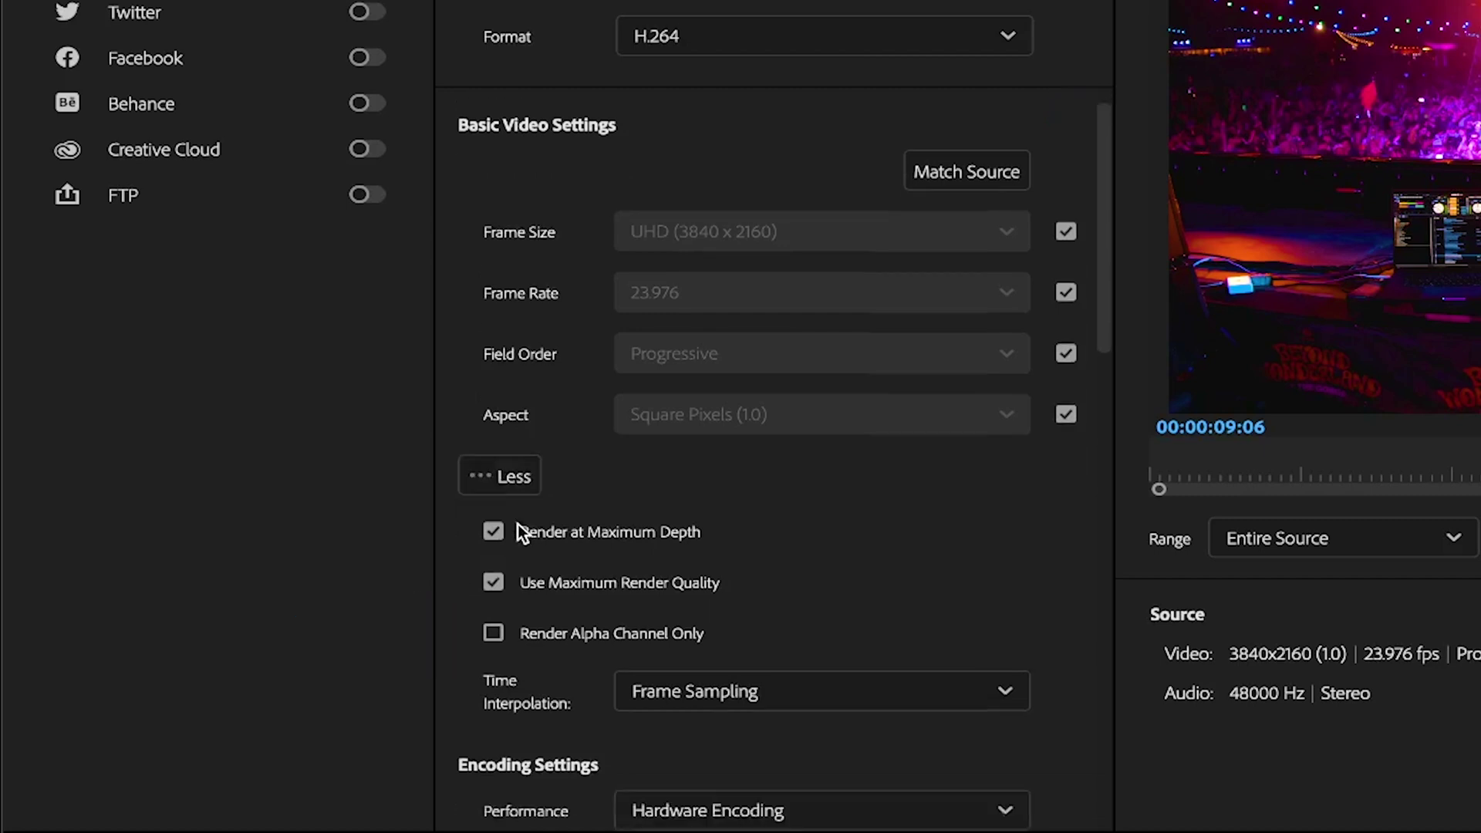
Keep Hardware Encoding performance and change the H.264 profile from Main to High
{"action": "scroll", "coordinate": [517, 524], "scroll_direction": "down", "scroll_amount": 3}
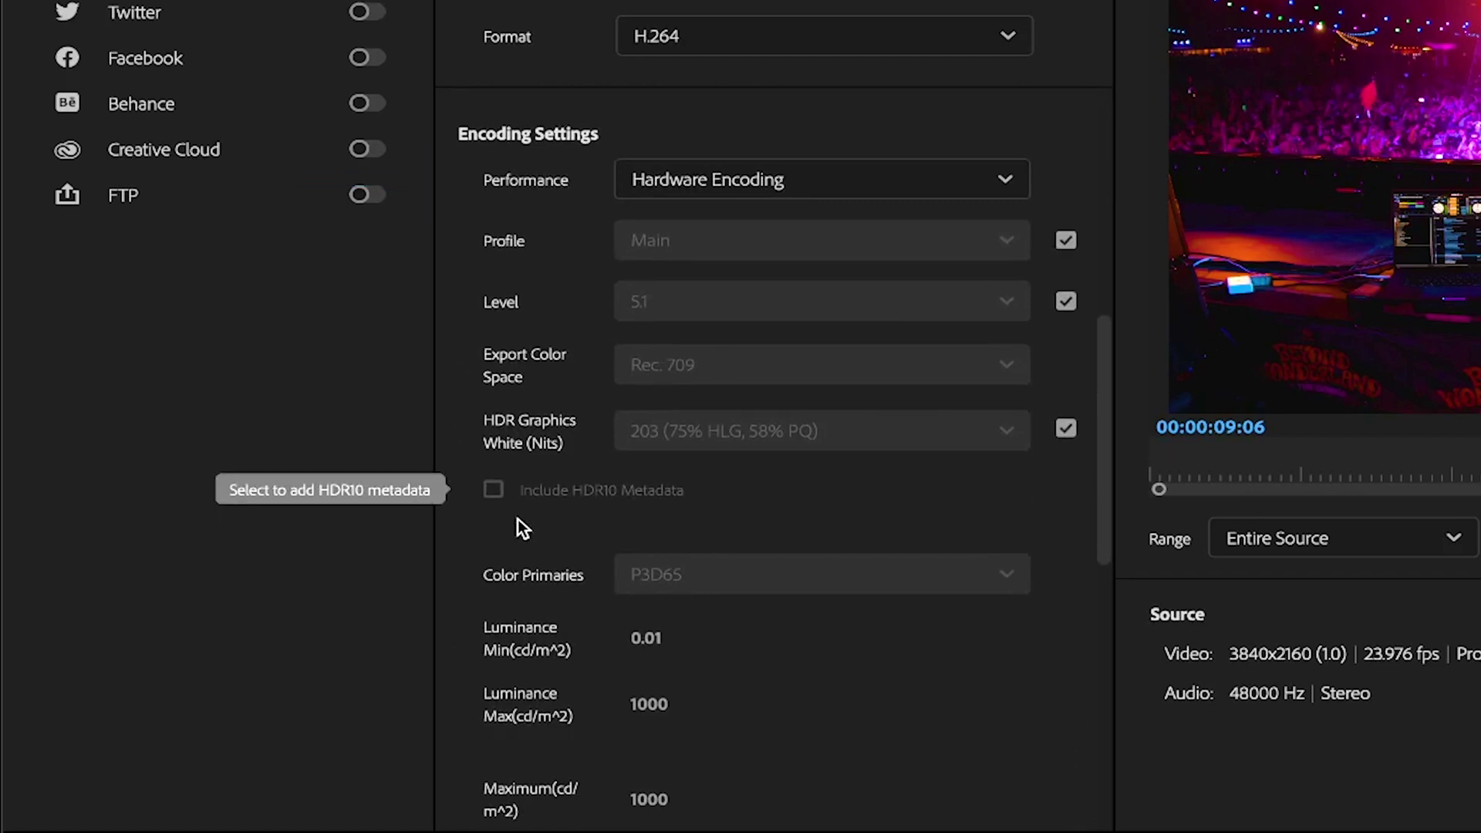
{"action": "left_click", "coordinate": [1017, 185]}
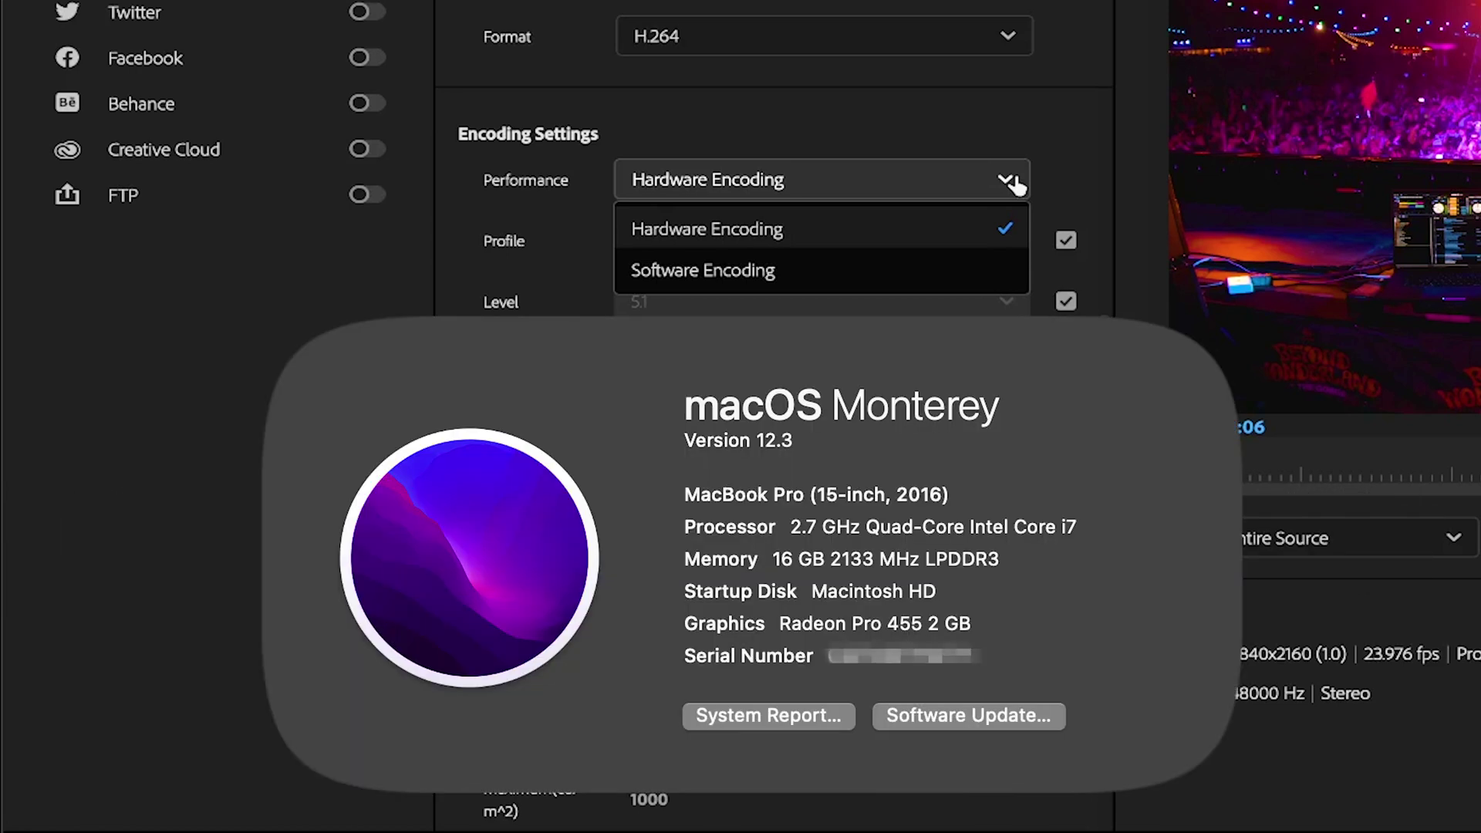
{"action": "left_click", "coordinate": [909, 228]}
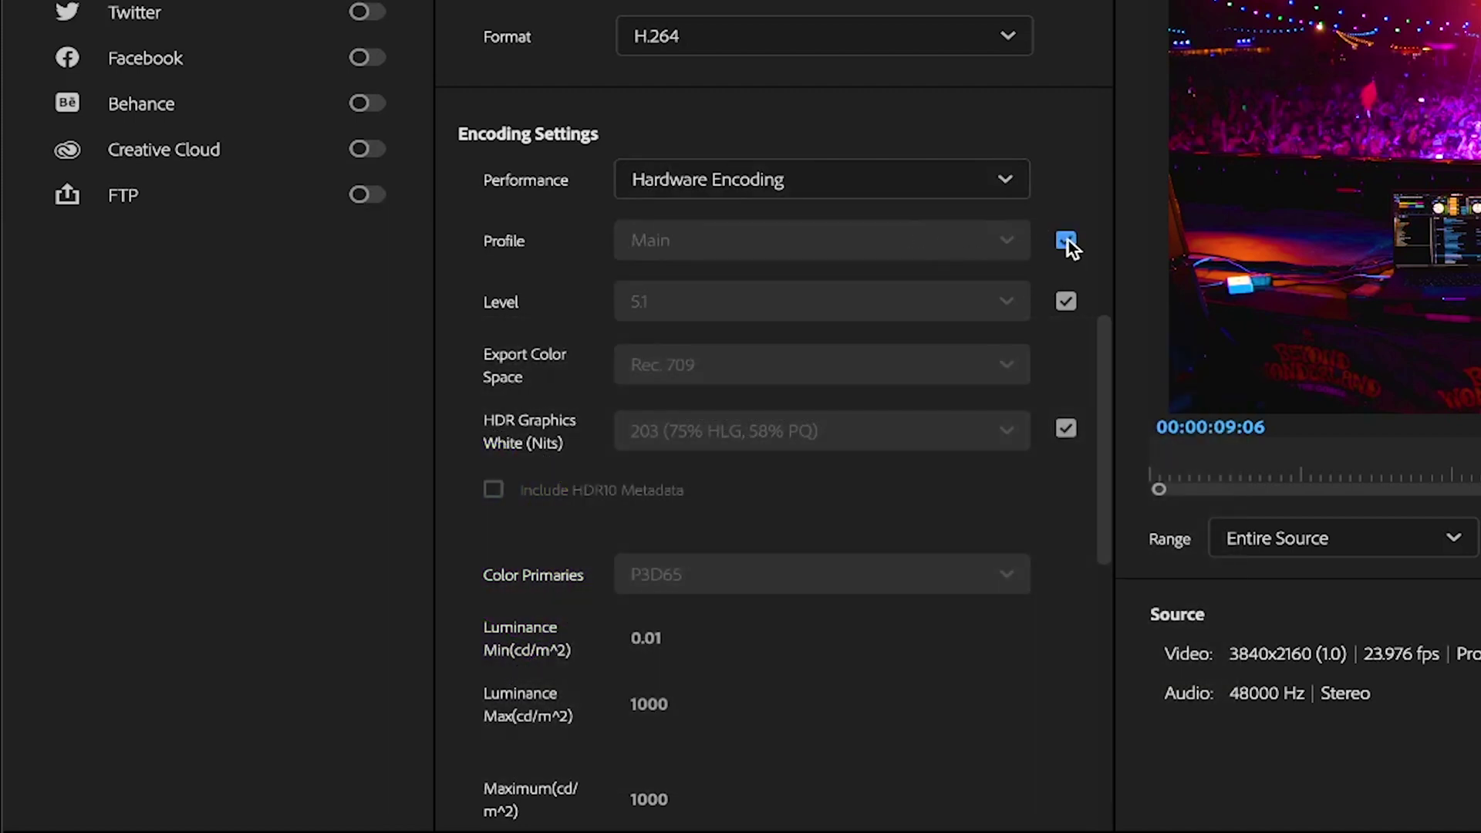
{"action": "left_click", "coordinate": [1066, 239]}
{"action": "left_click", "coordinate": [1005, 241]}
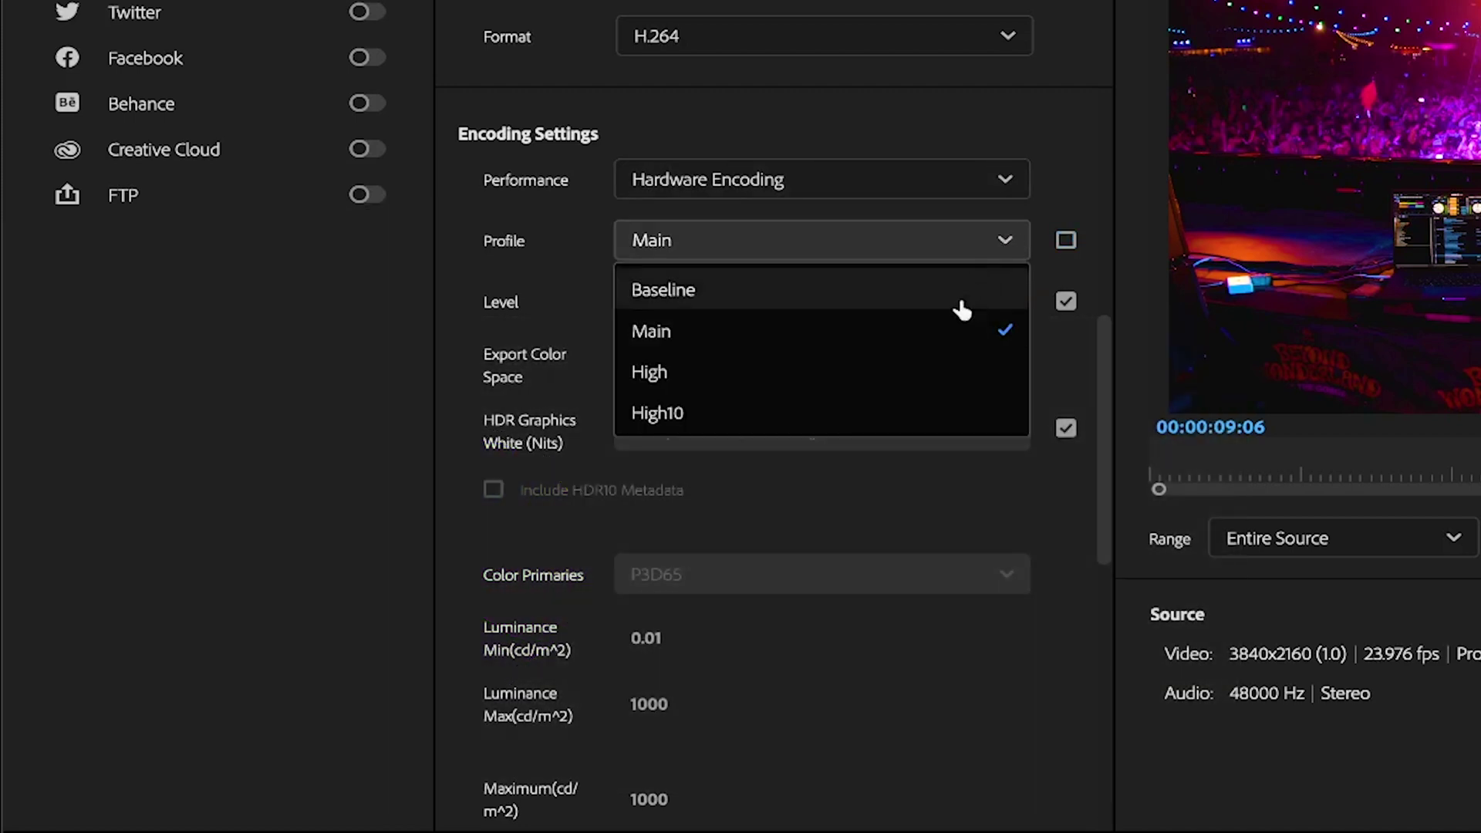
{"action": "left_click", "coordinate": [934, 370]}
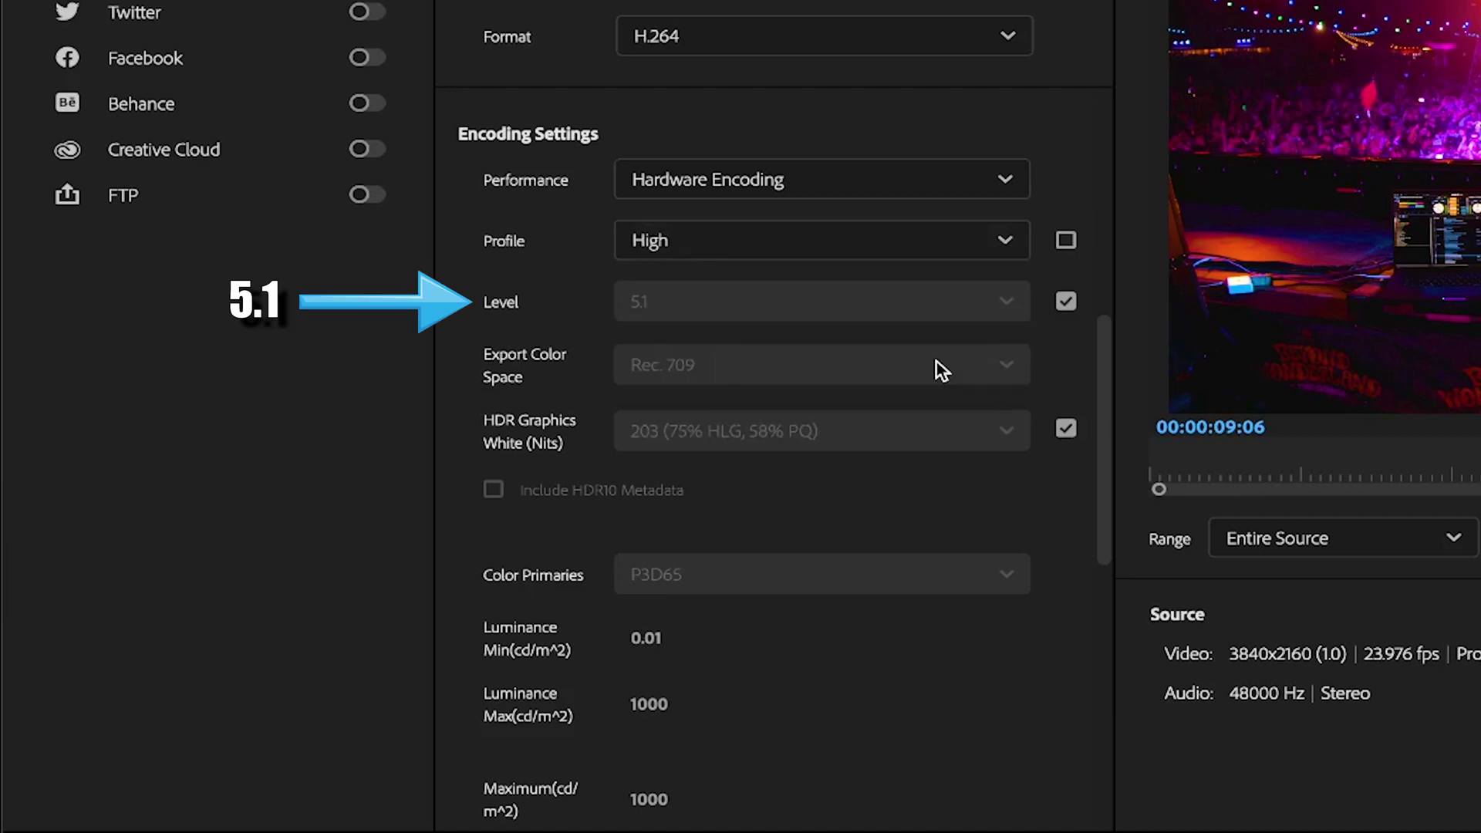
Confirm bitrate encoding stays VBR, 1 pass at a 60 Mbps target
{"action": "scroll", "coordinate": [937, 361], "scroll_direction": "down", "scroll_amount": 5}
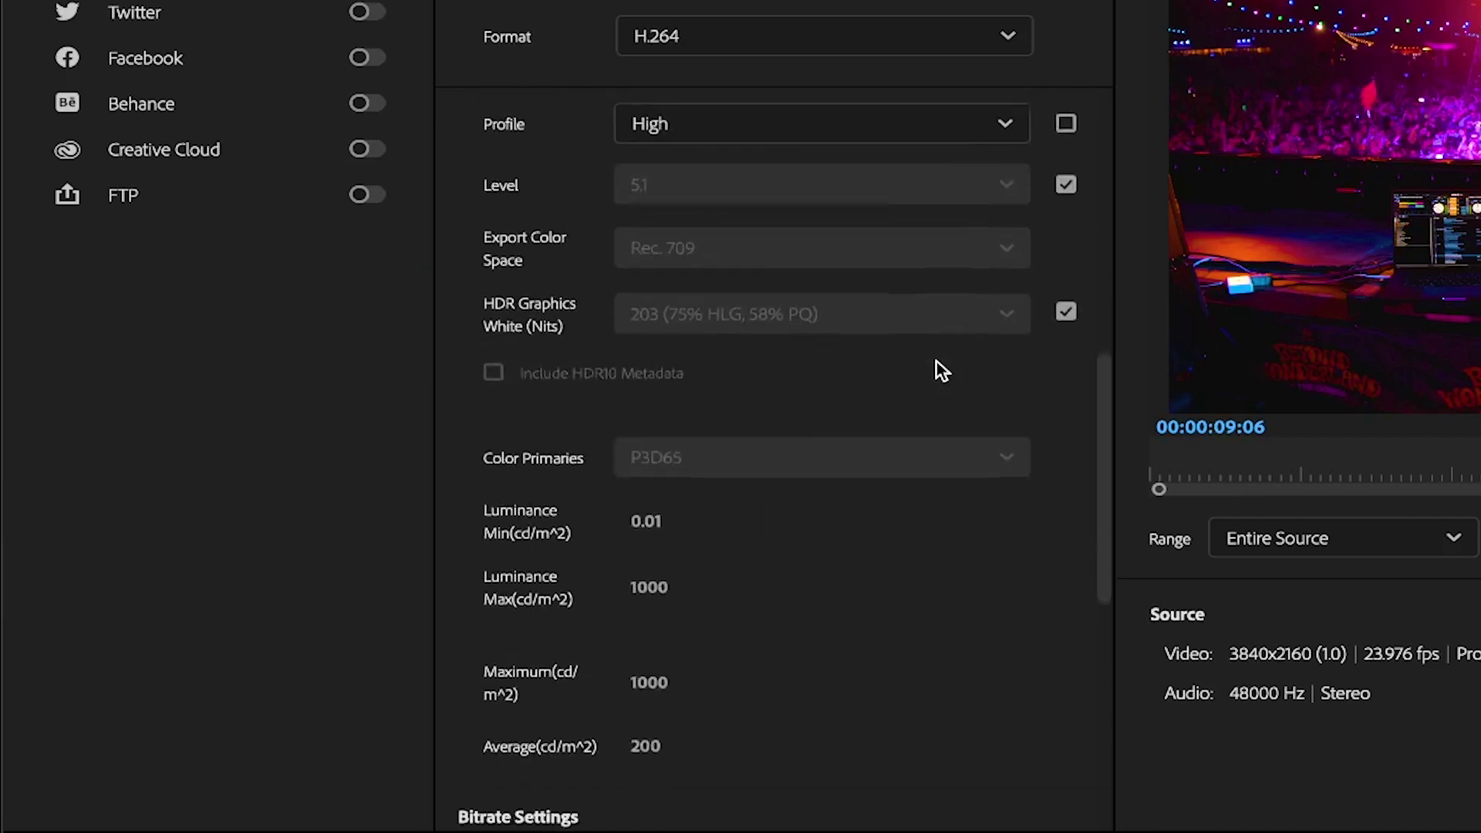
{"action": "scroll", "coordinate": [936, 360], "scroll_direction": "down", "scroll_amount": 12}
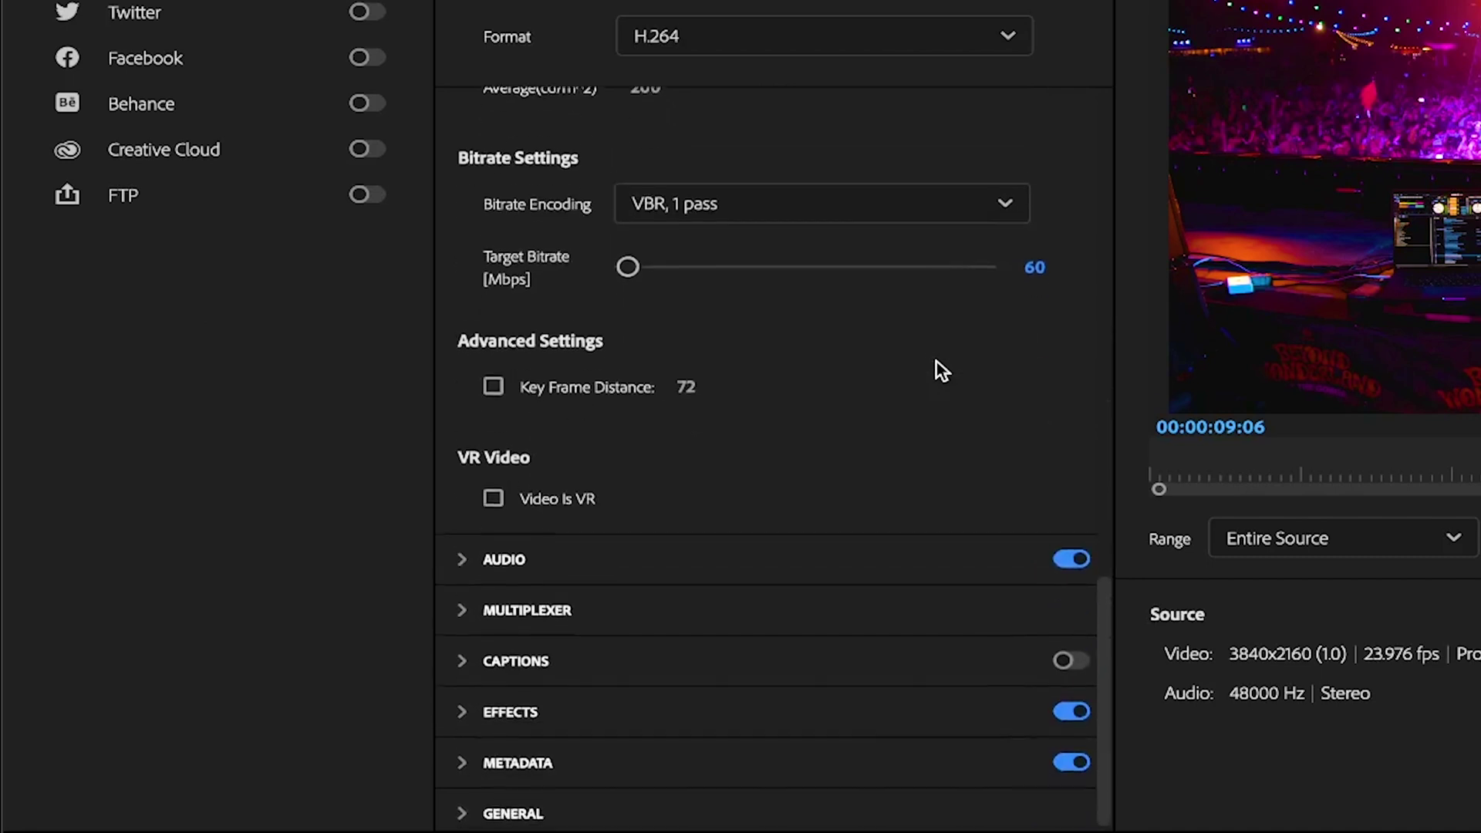
{"action": "left_click", "coordinate": [1003, 196]}
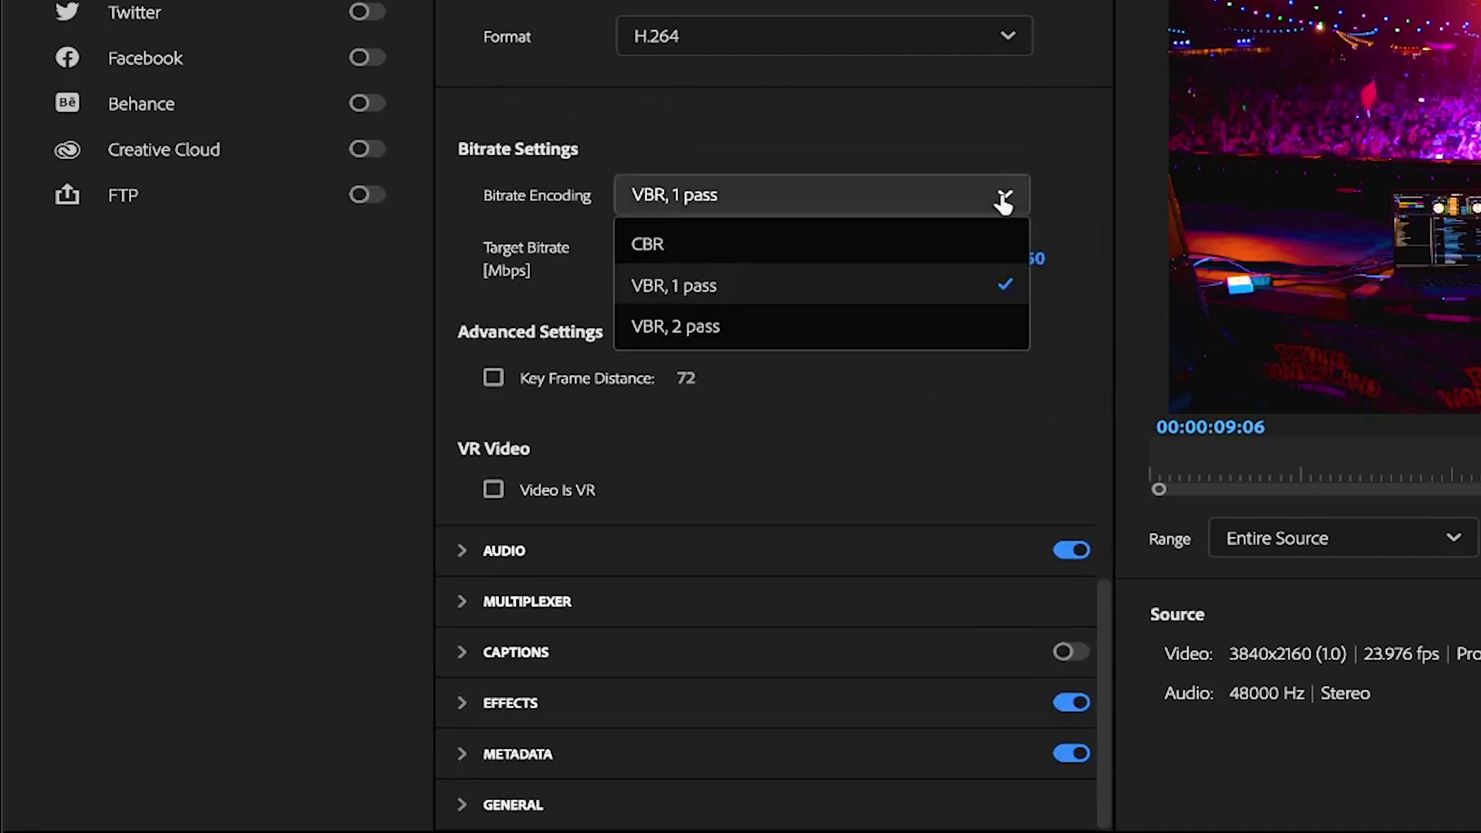
{"action": "left_click", "coordinate": [934, 283]}
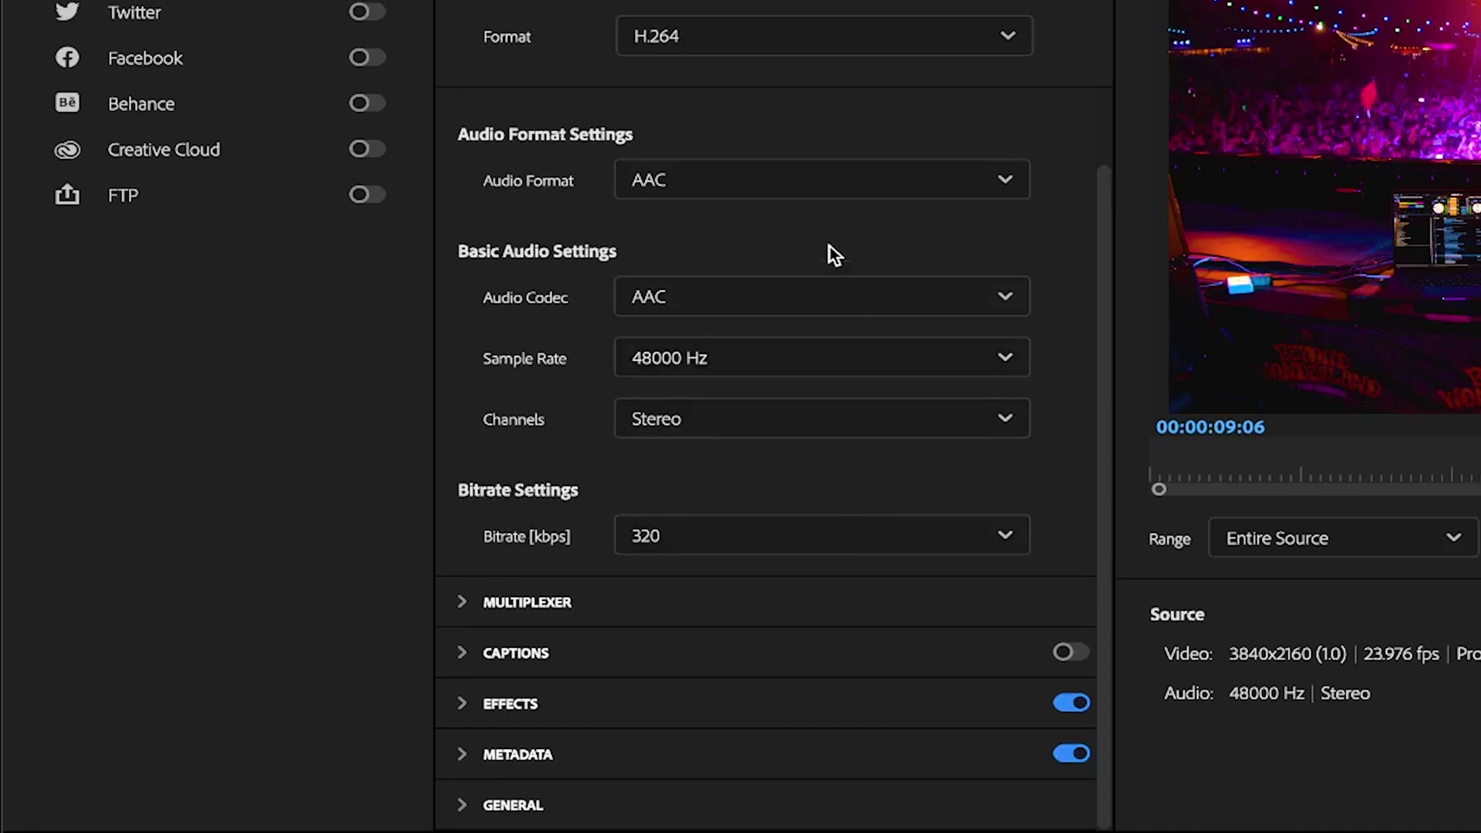
{"action": "left_click", "coordinate": [822, 198]}
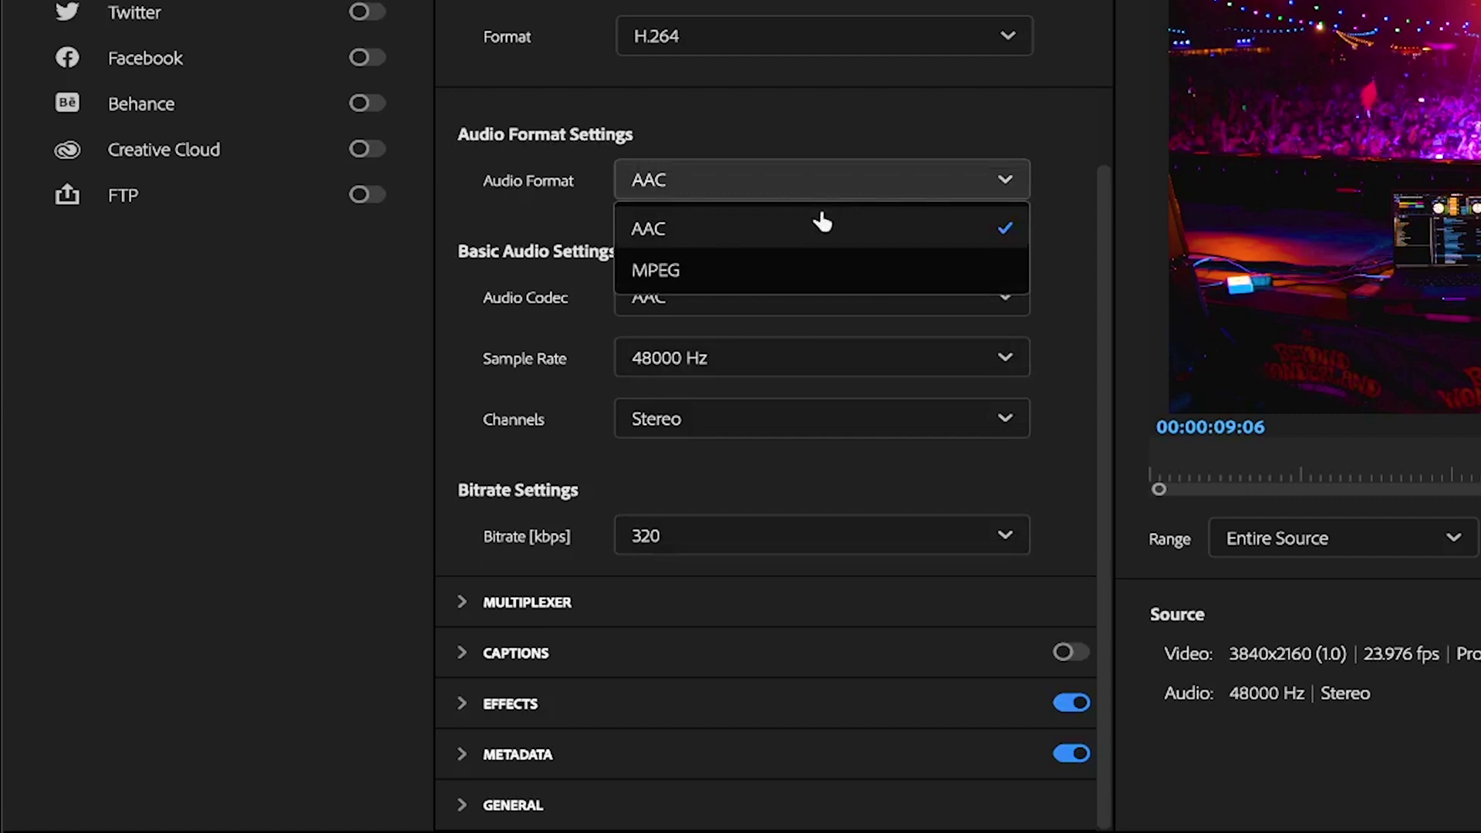
{"action": "left_click", "coordinate": [810, 227]}
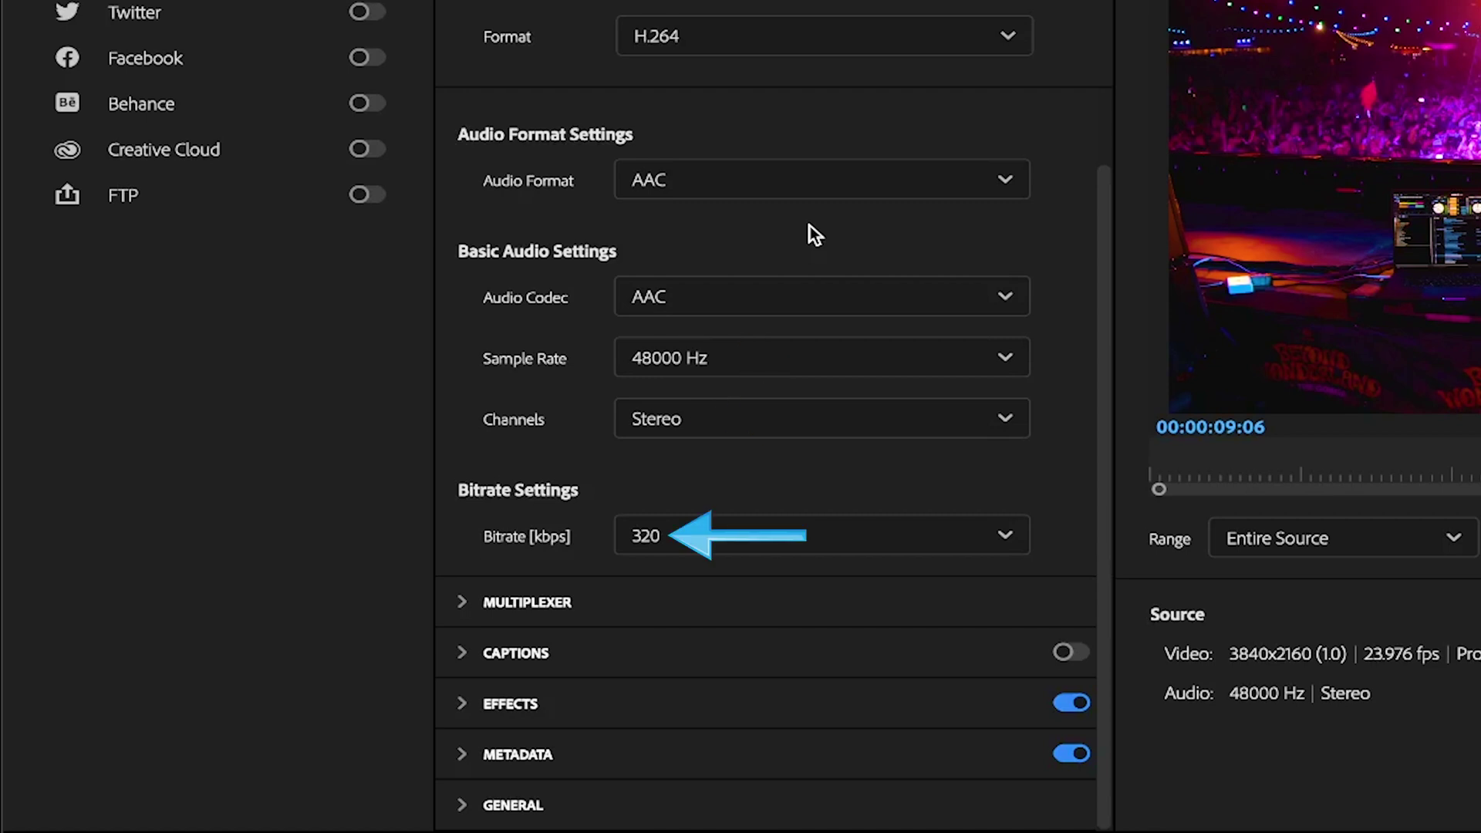
{"action": "scroll", "coordinate": [810, 225], "scroll_direction": "up", "scroll_amount": 2}
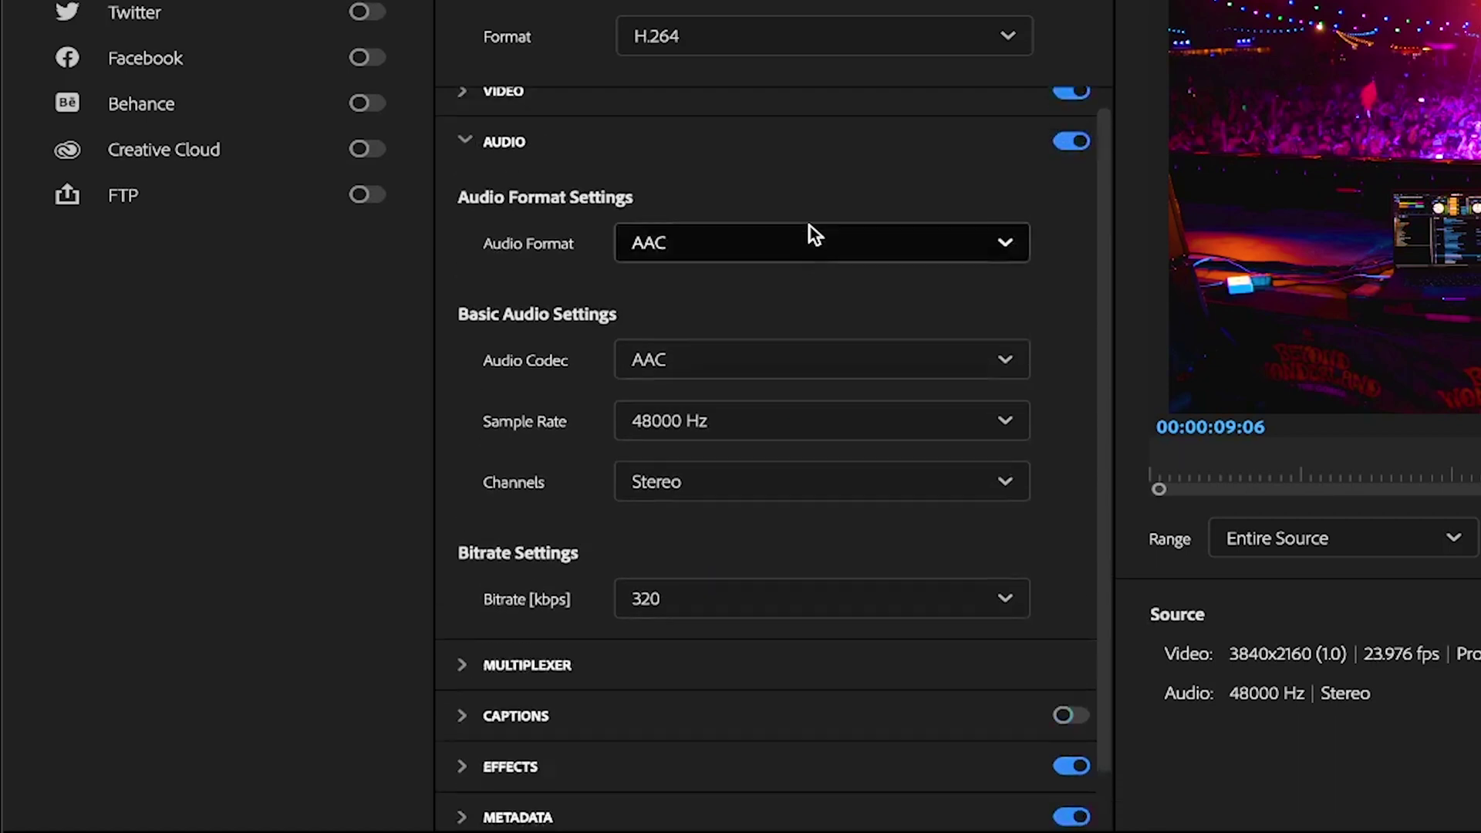
Save the current settings as a new preset named 'High Quality Raw Clip Export Settings'
{"action": "left_click", "coordinate": [771, 164]}
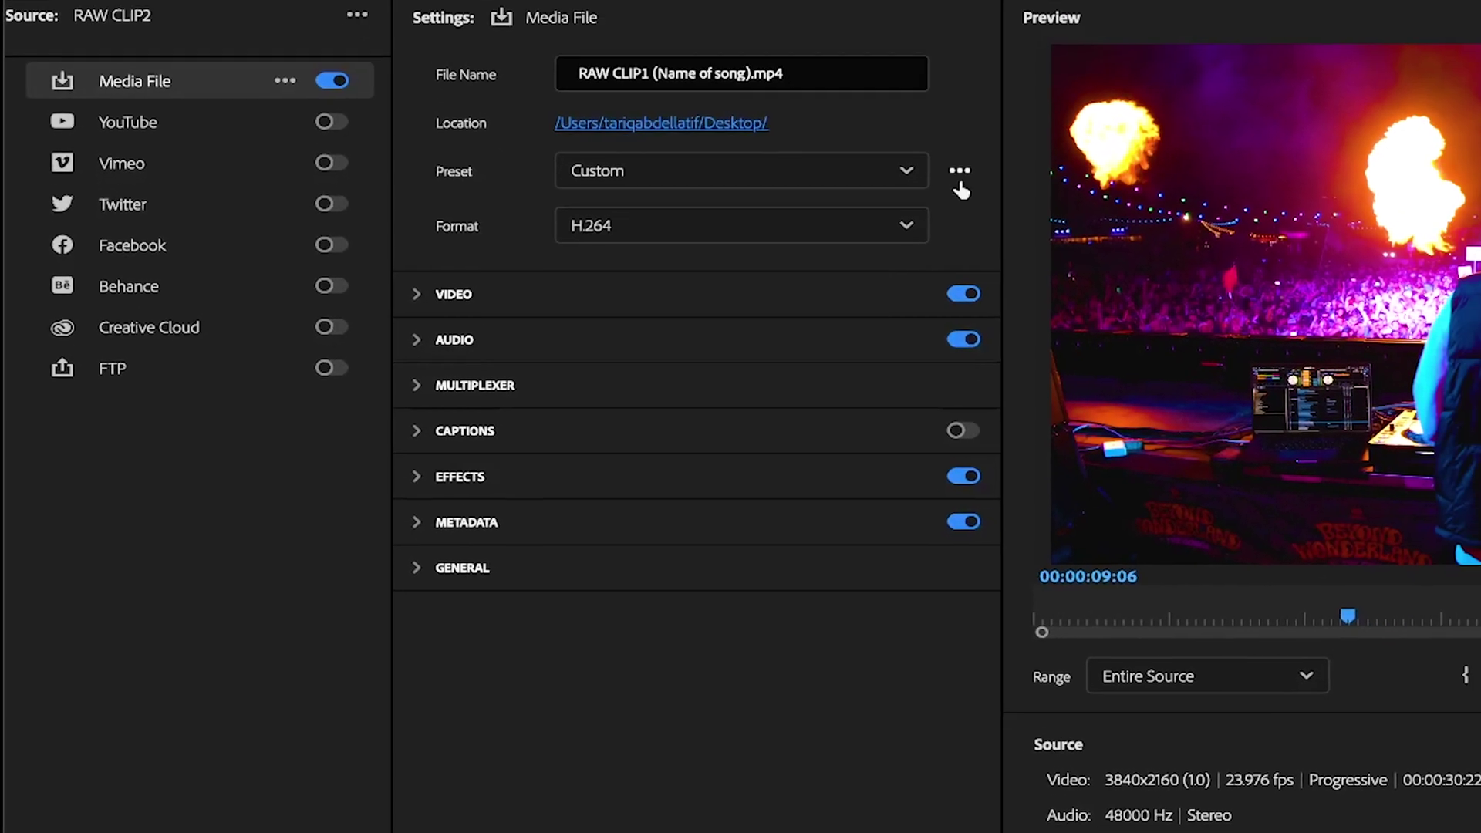
{"action": "left_click", "coordinate": [931, 226]}
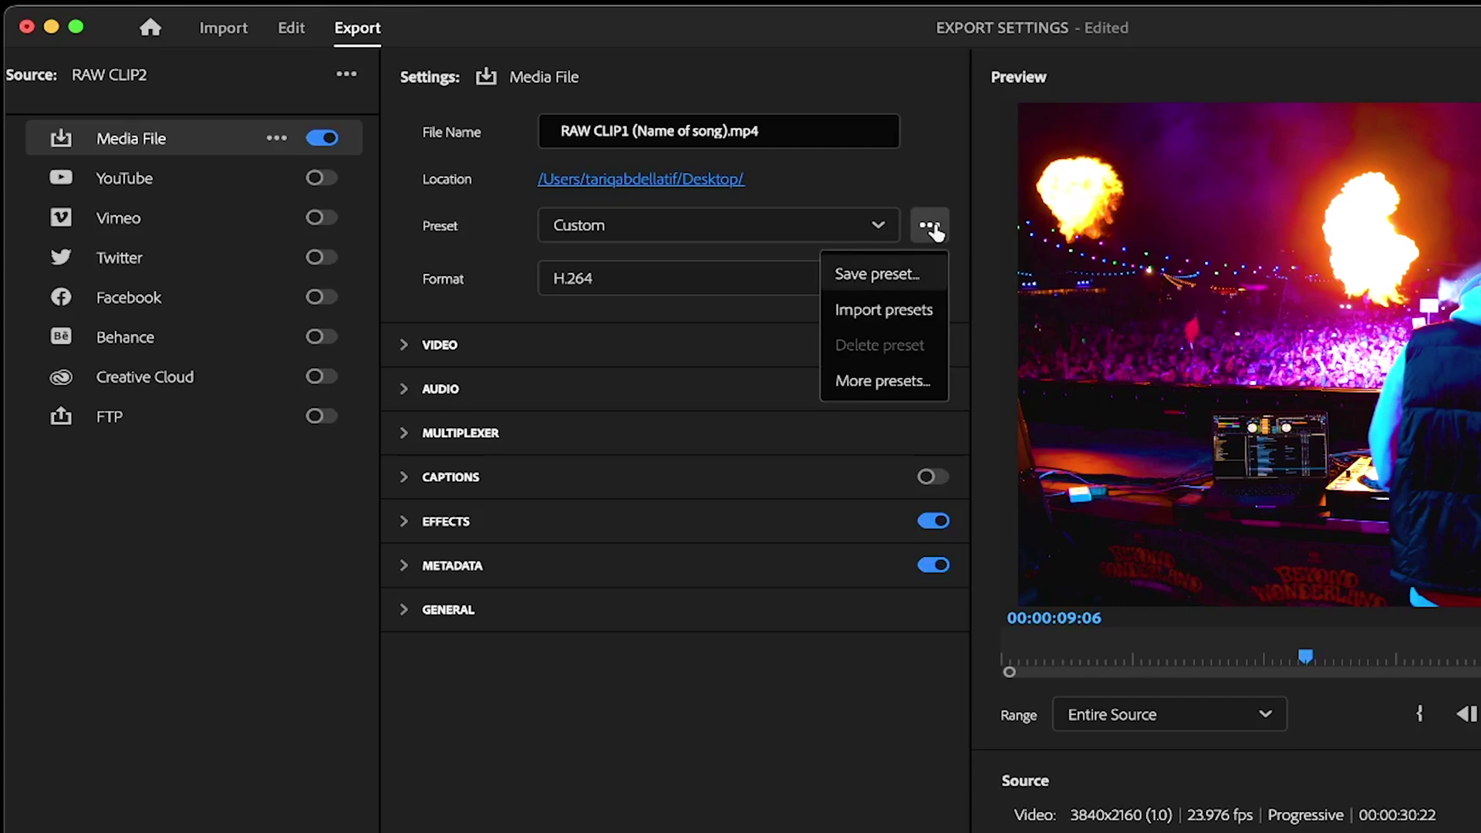
{"action": "left_click", "coordinate": [906, 281]}
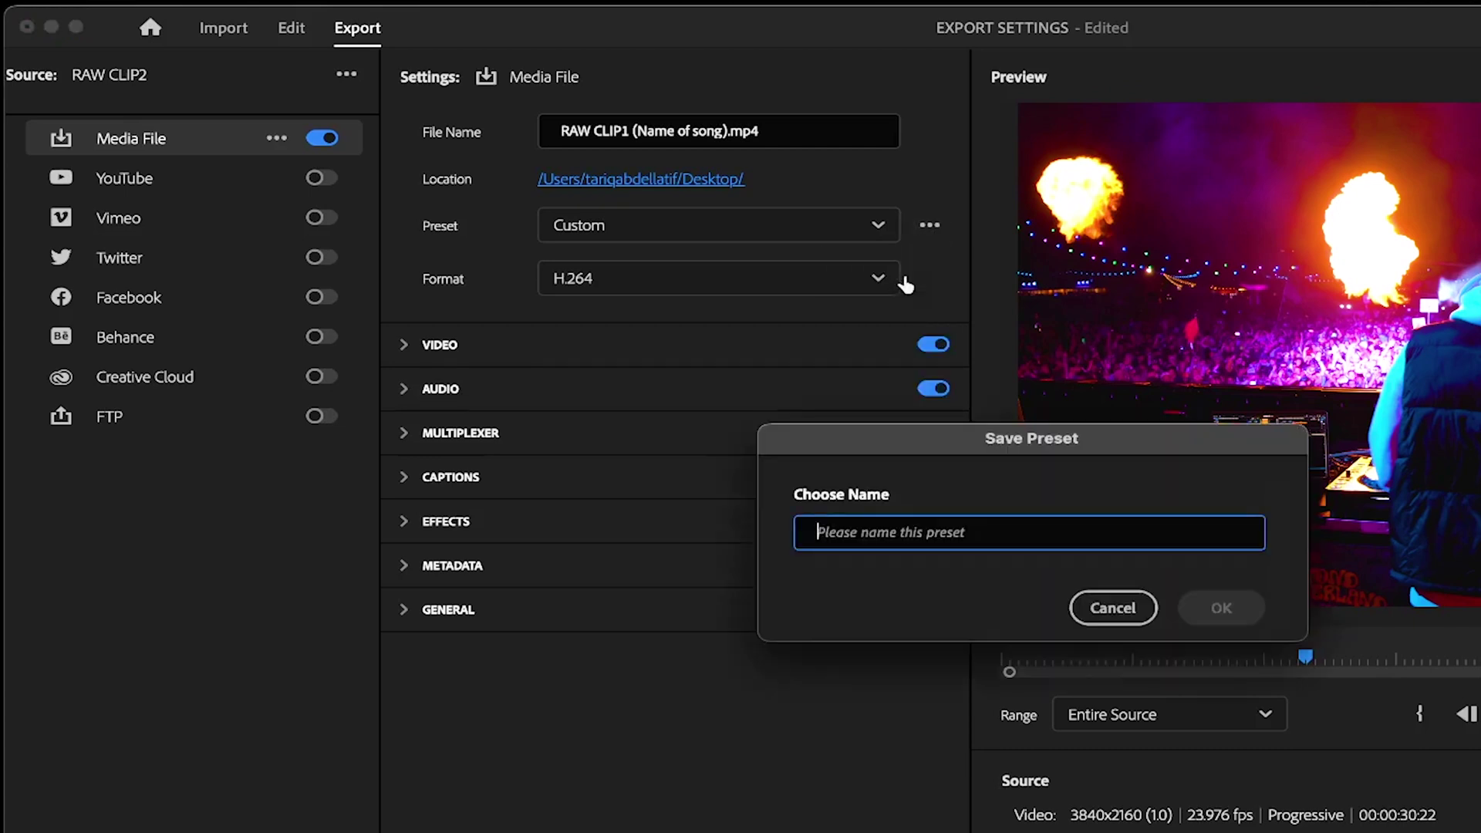
{"action": "type", "text": "Hi"}
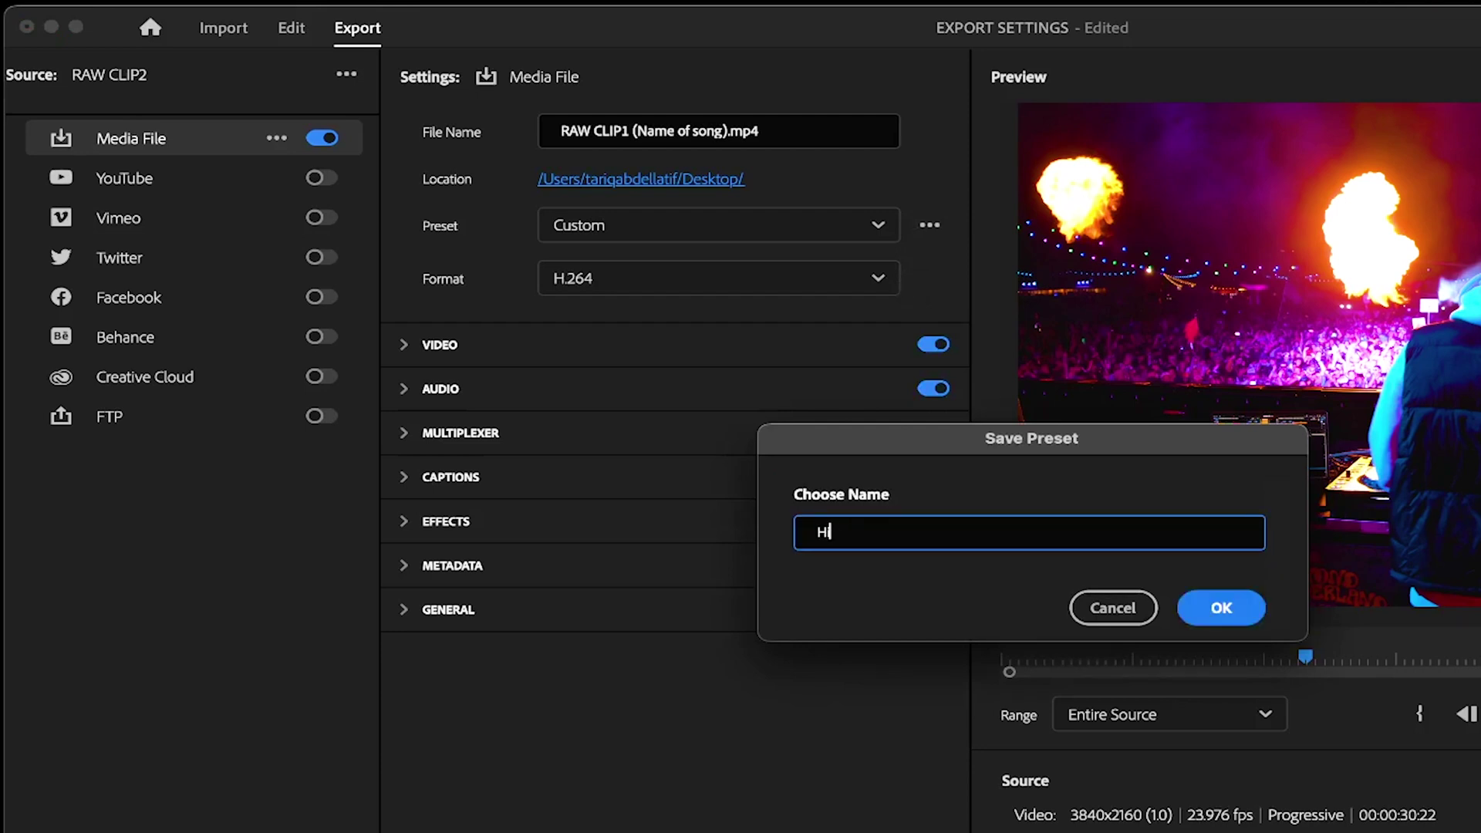
{"action": "type", "text": "gh Quality Raw Clip "}
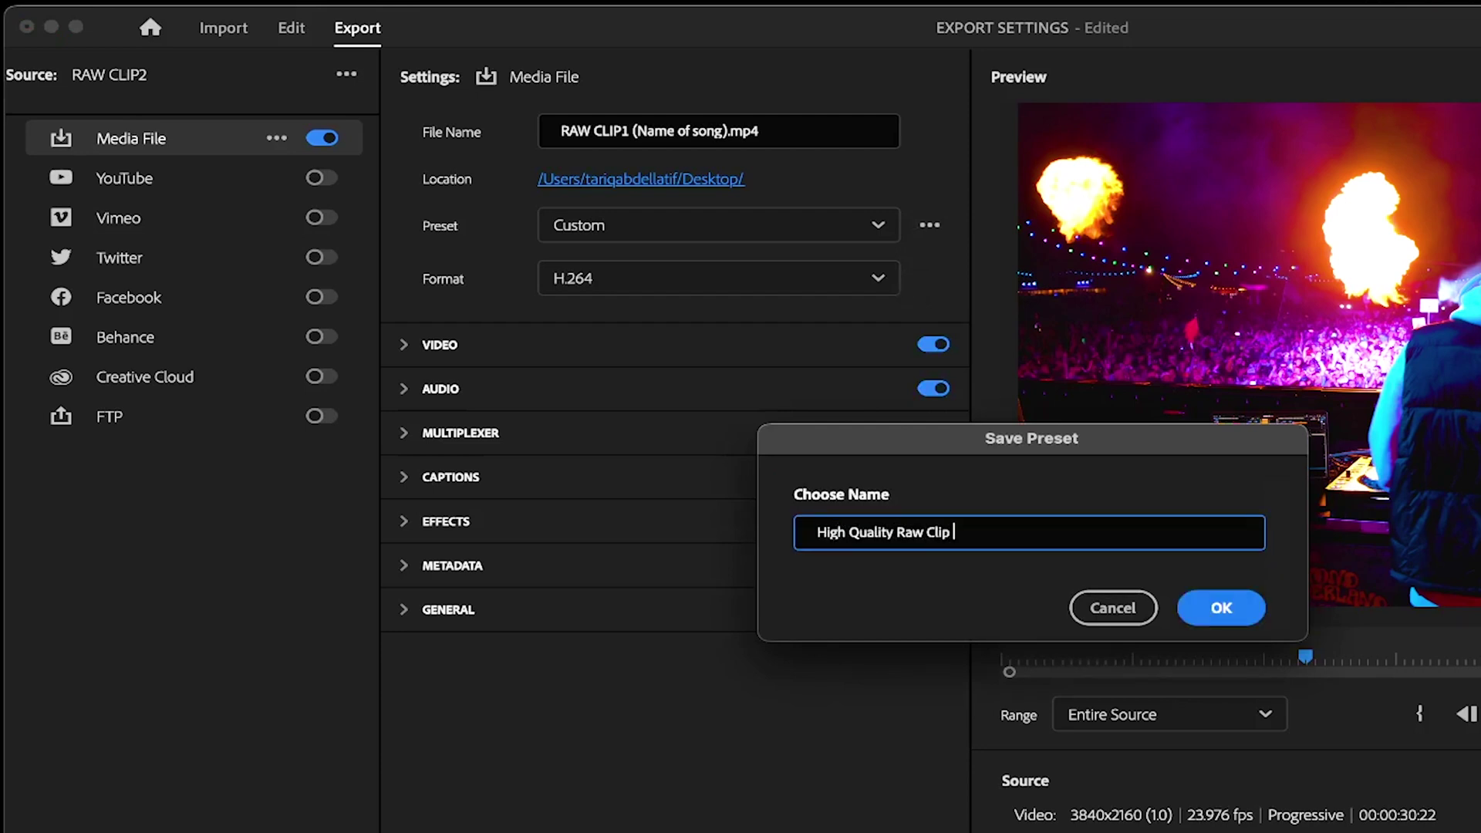
{"action": "type", "text": "Export Settings"}
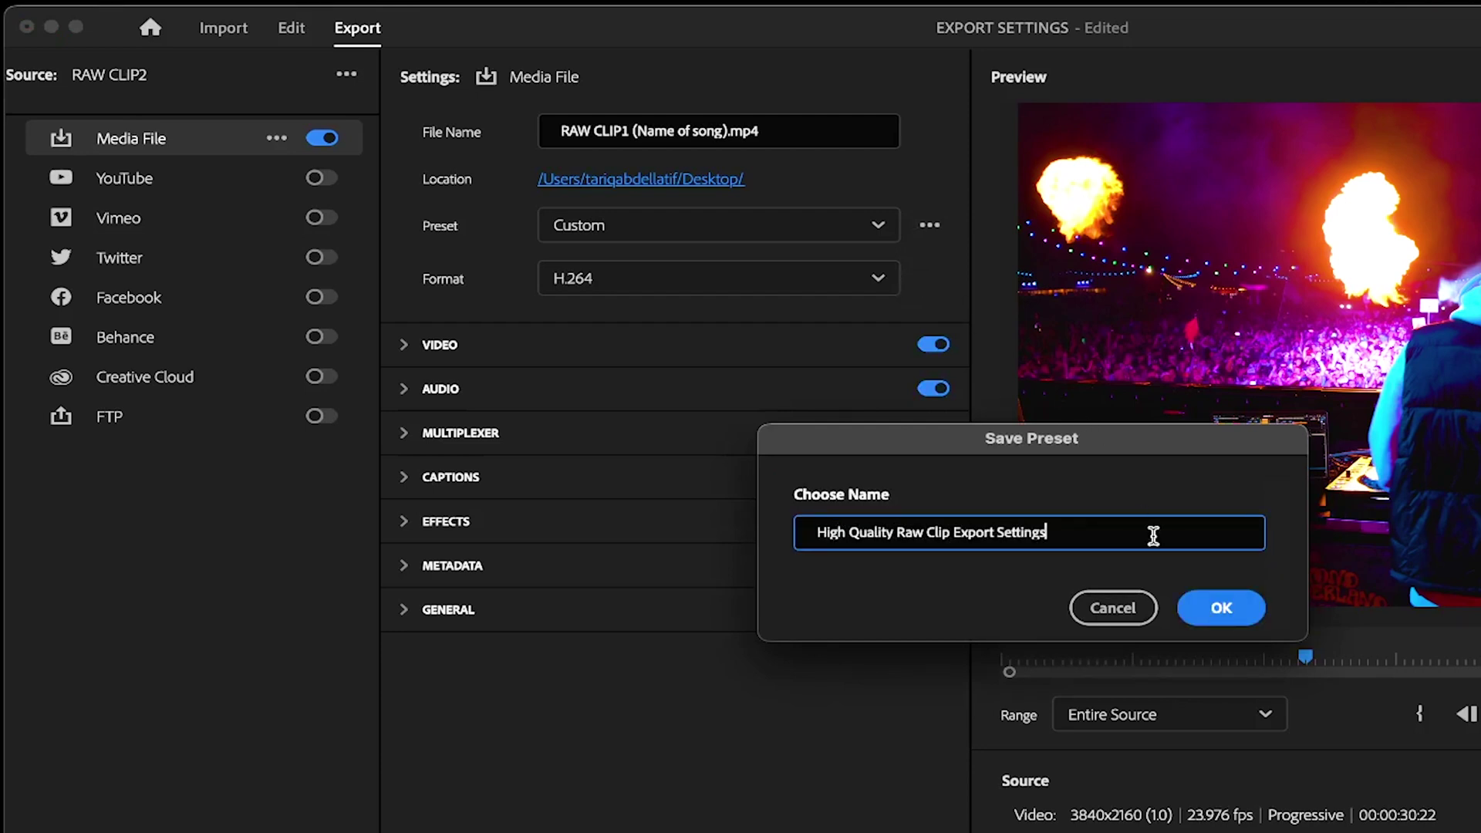
{"action": "left_click", "coordinate": [1188, 607]}
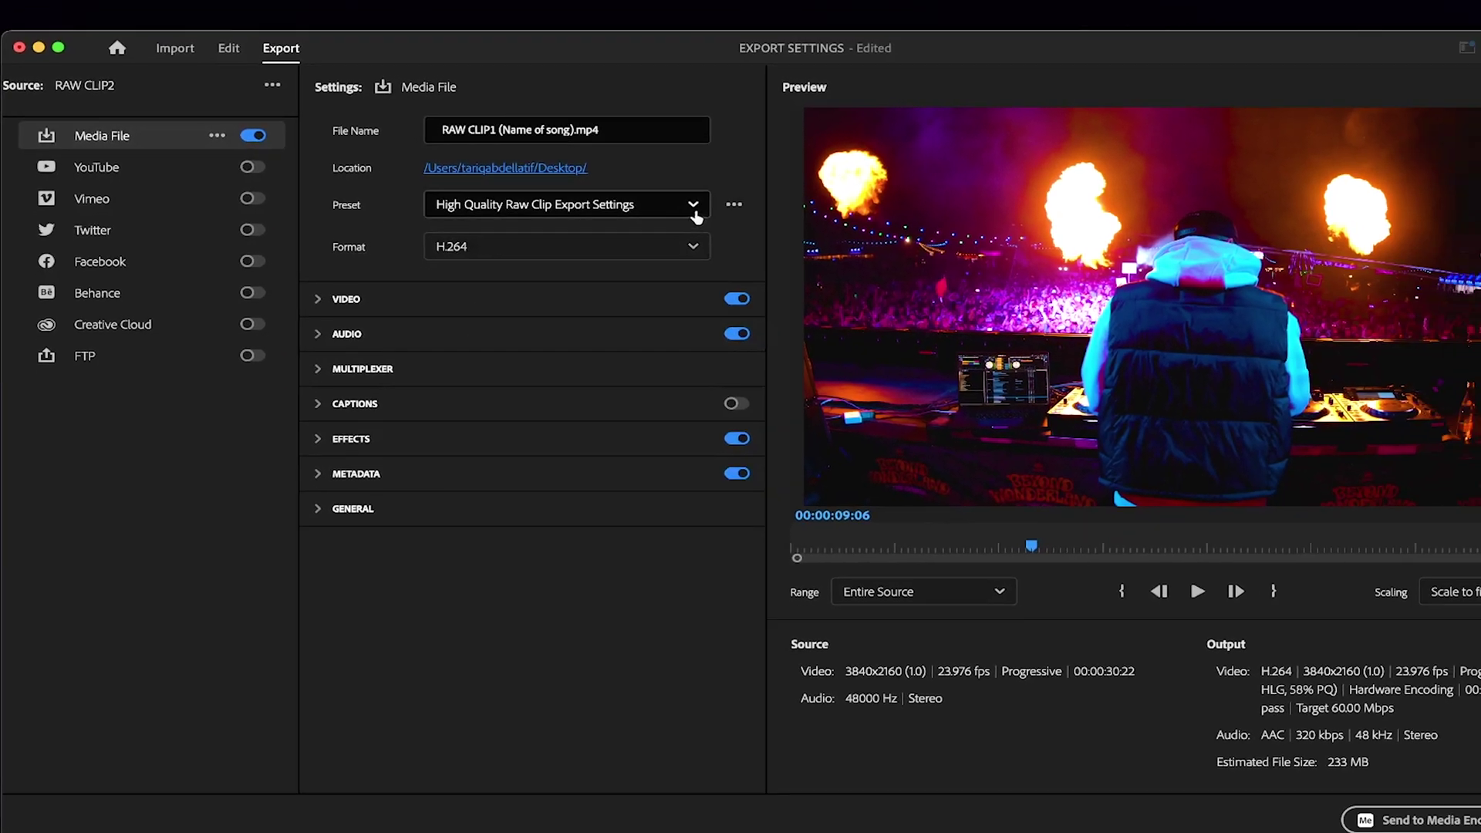
{"action": "left_click", "coordinate": [877, 224]}
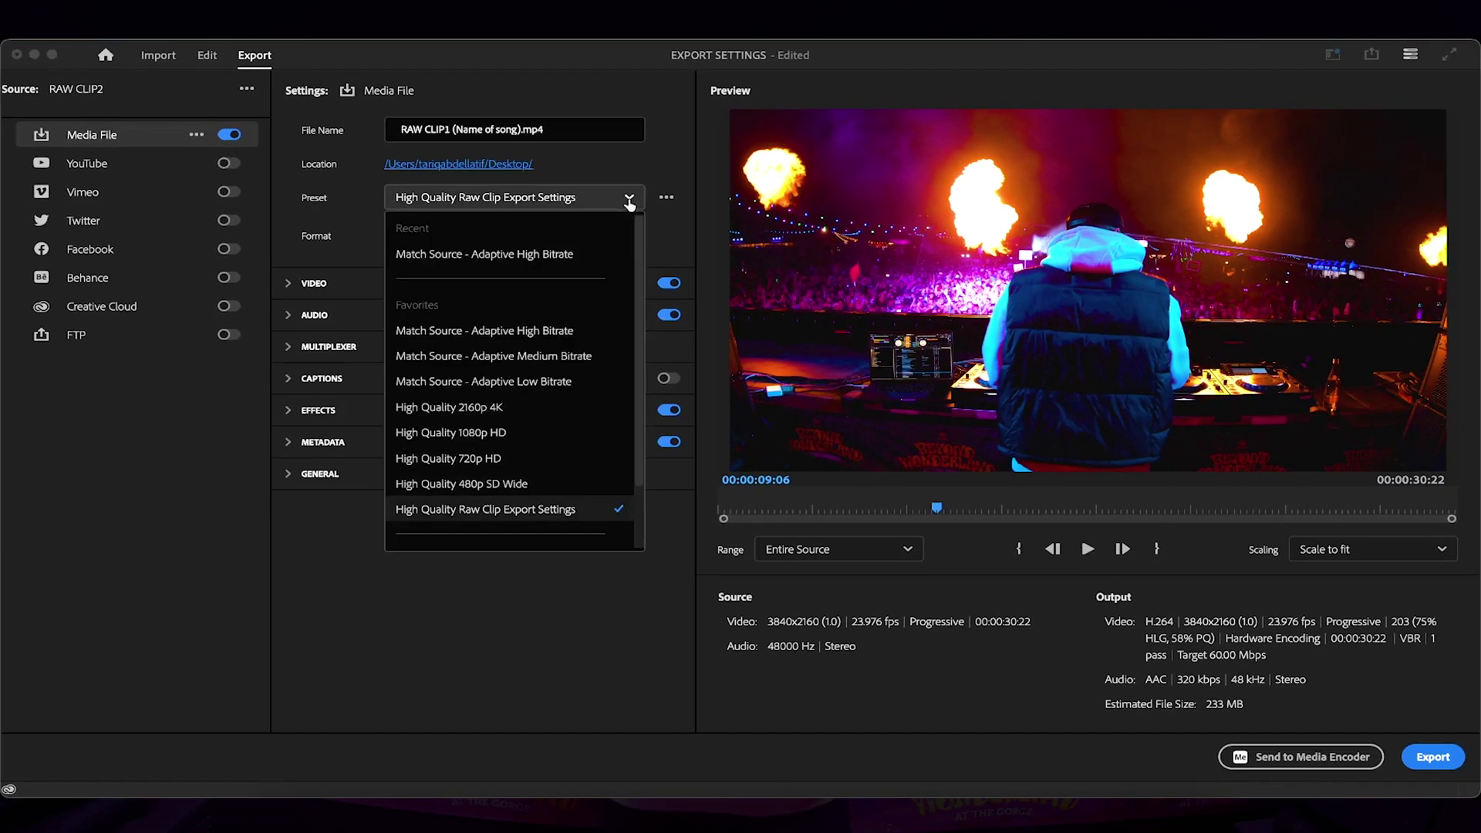
{"action": "left_click", "coordinate": [586, 513]}
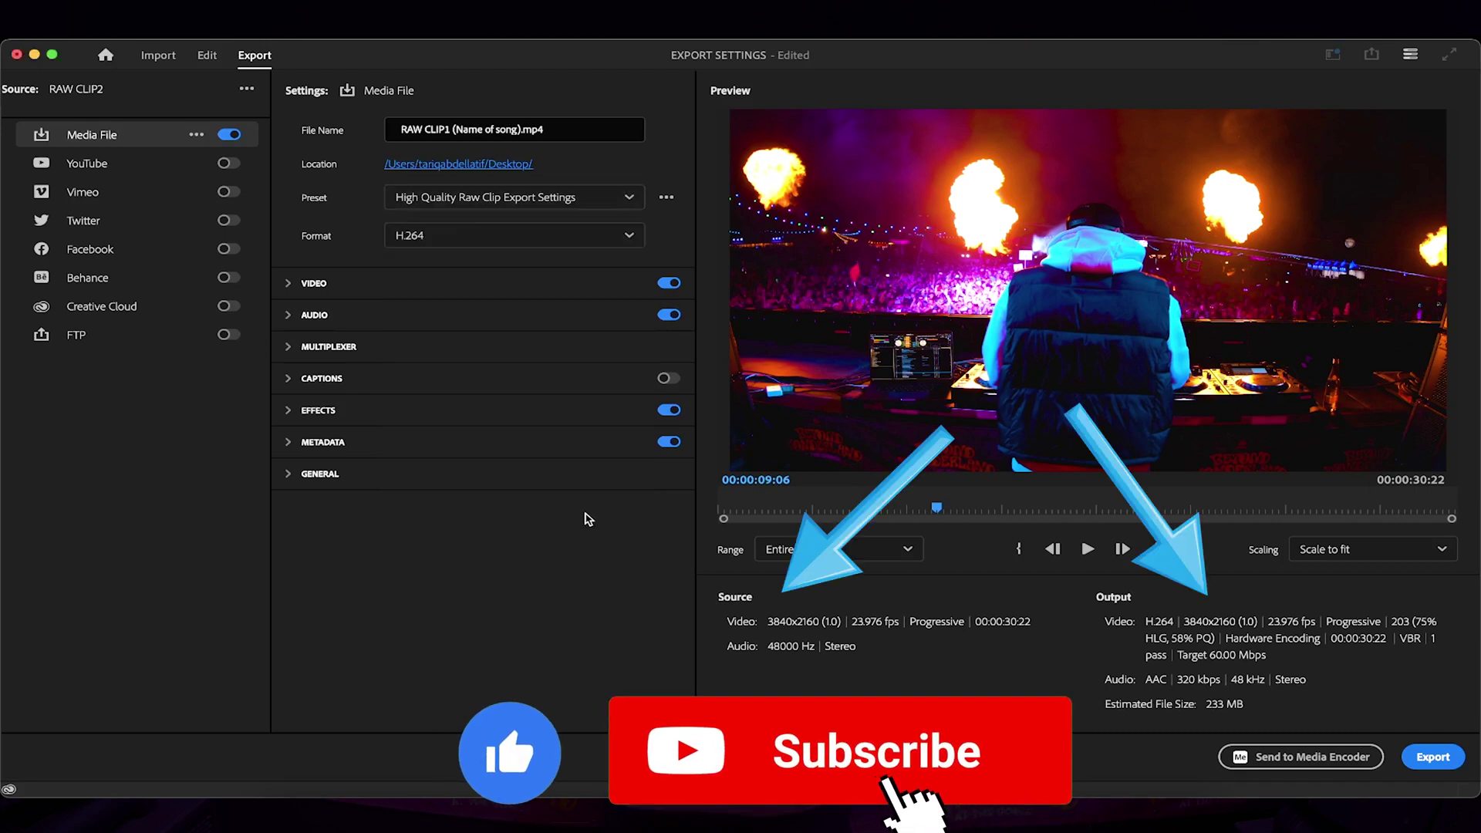